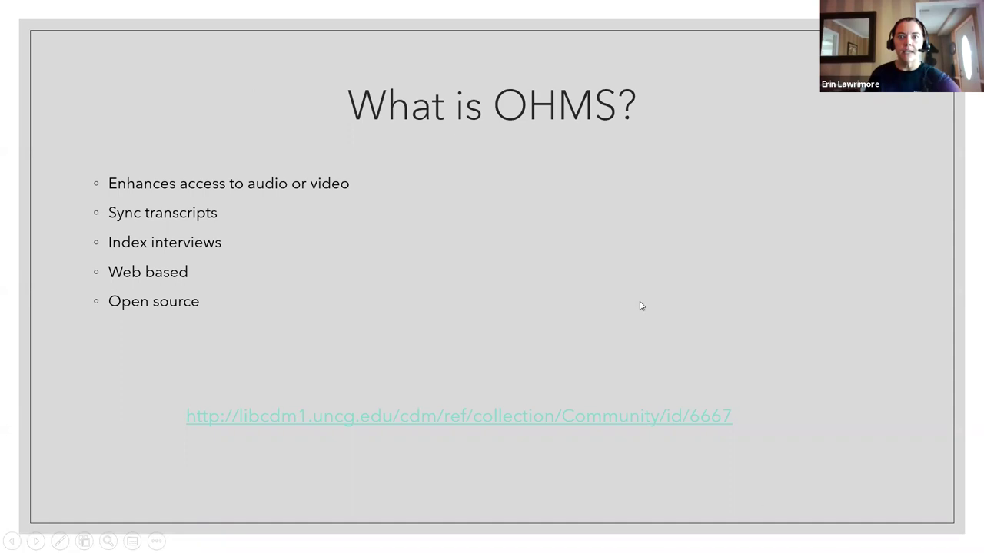
Step: End the slide show and switch to Firefox to view the 2018 oral history interview page in the OHMS viewer
key("Escape")
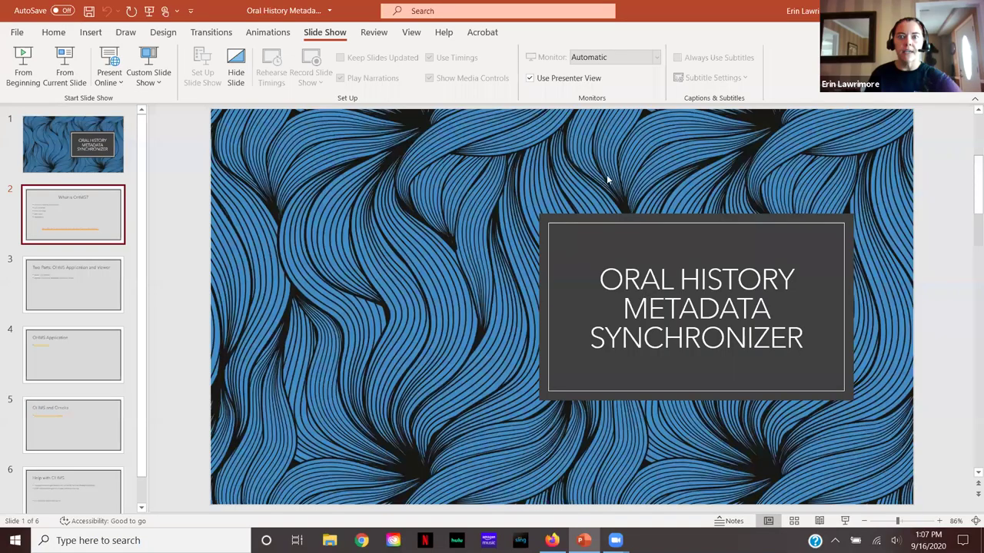
key("alt+Tab")
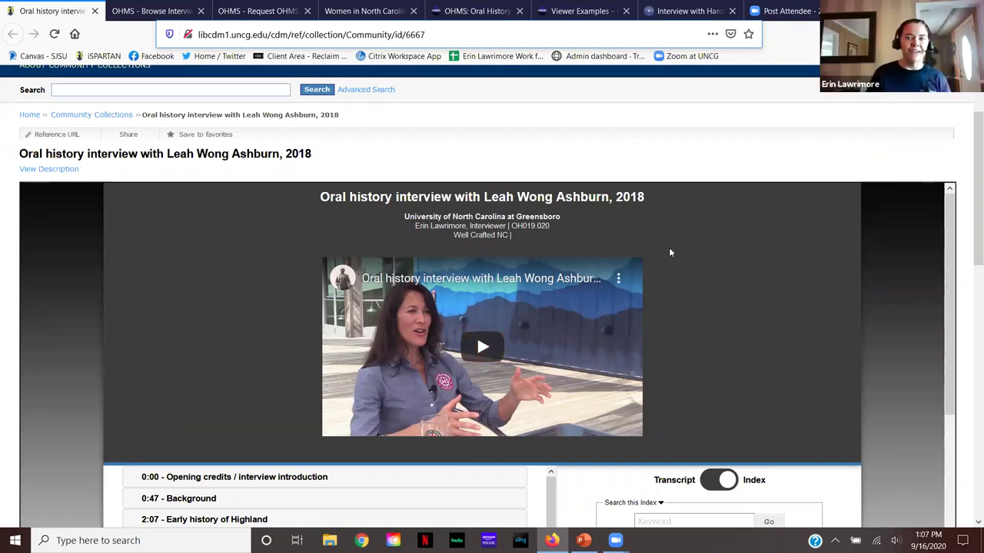
scroll(642, 100, "up", 1)
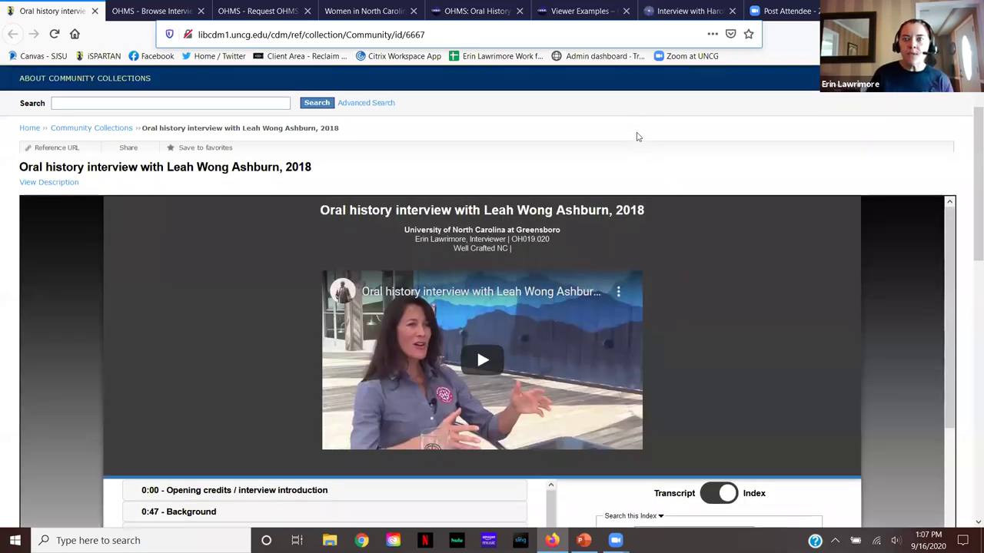
scroll(637, 133, "down", 1)
scroll(637, 133, "up", 3)
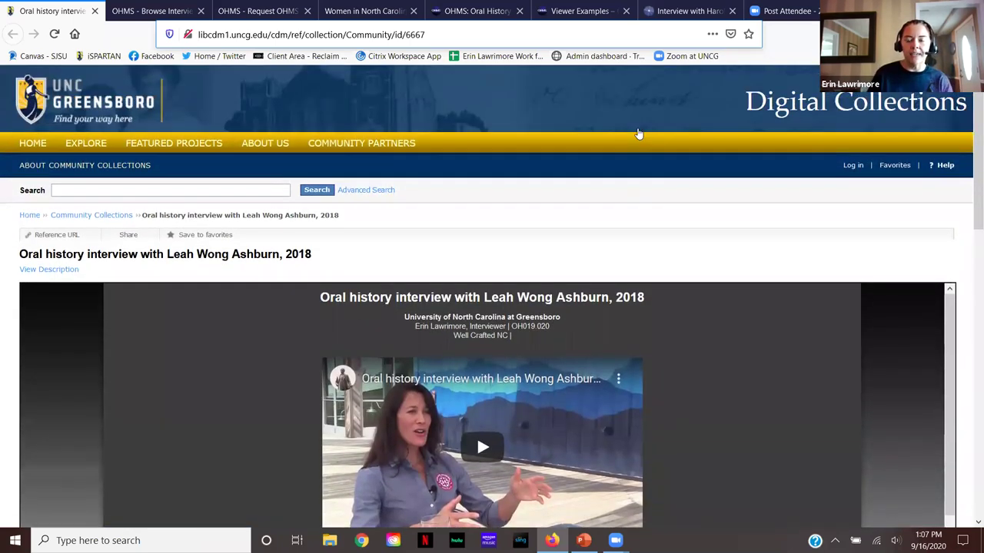
scroll(637, 133, "down", 2)
scroll(637, 133, "down", 1)
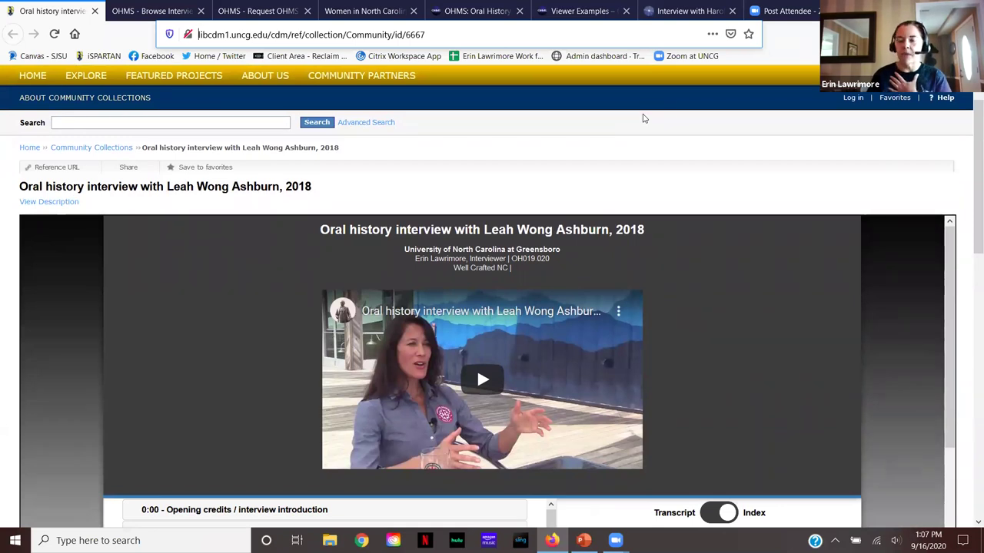
scroll(643, 118, "down", 3)
scroll(643, 118, "up", 2)
scroll(642, 120, "up", 4)
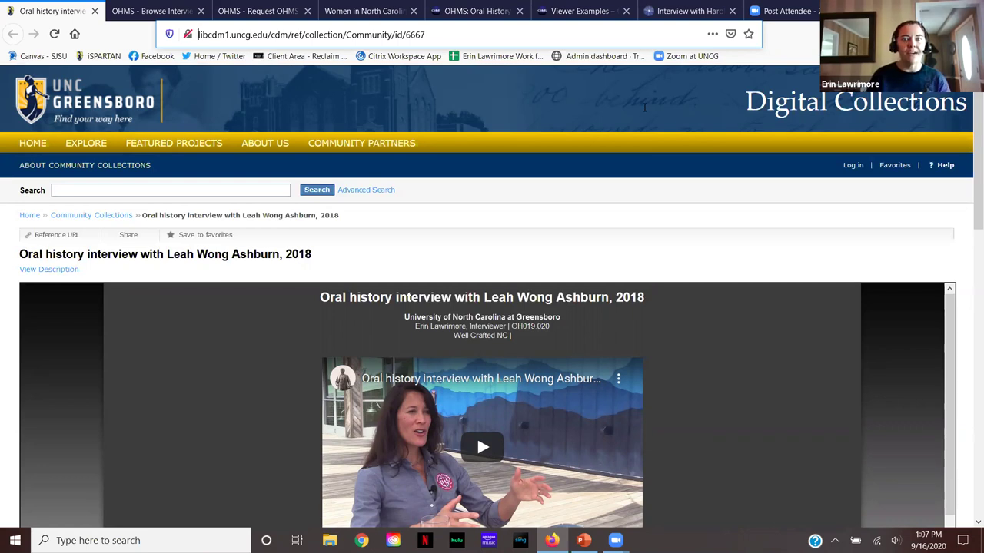
scroll(726, 161, "down", 2)
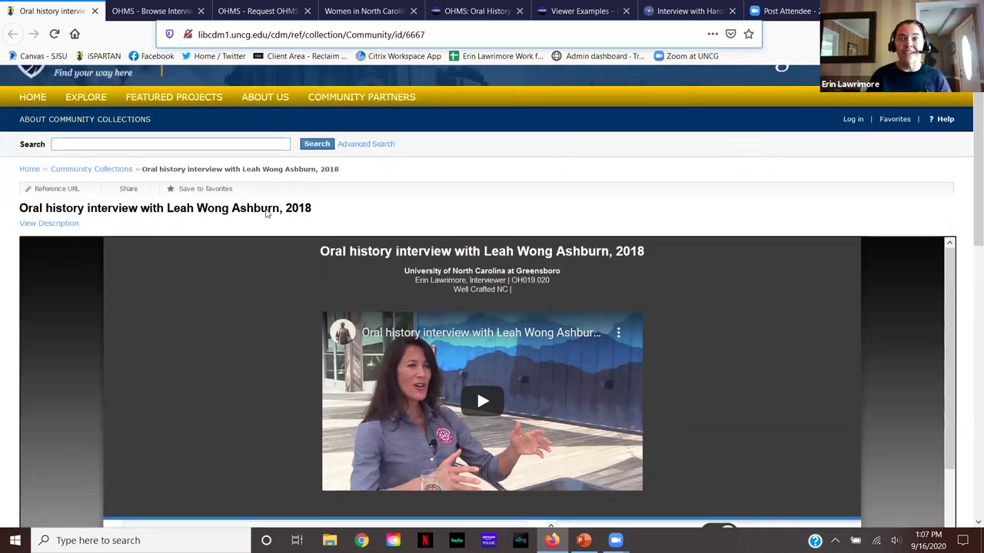
Step: Look through the time-stamped index segments below the interview video, down to the interview conclusion
scroll(261, 215, "down", 3)
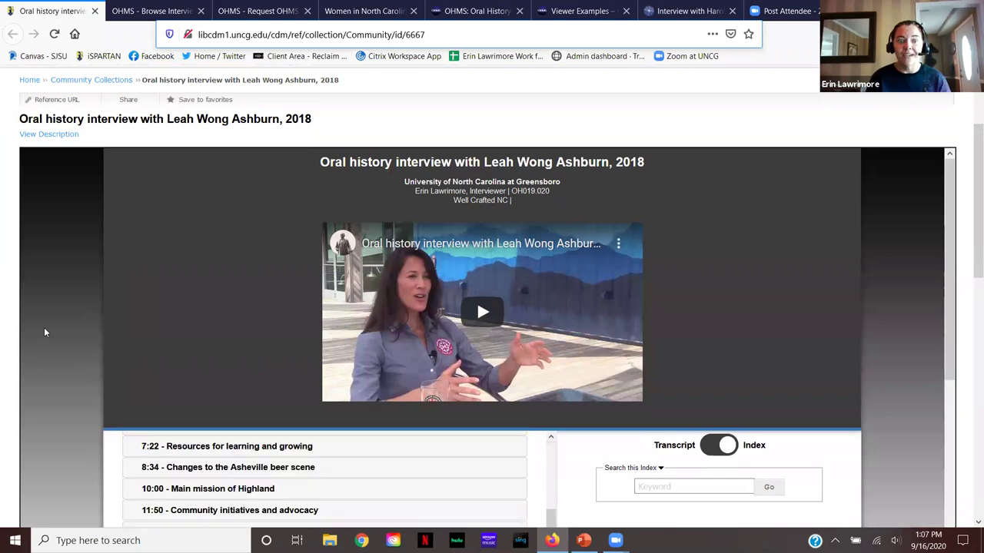
scroll(44, 329, "down", 2)
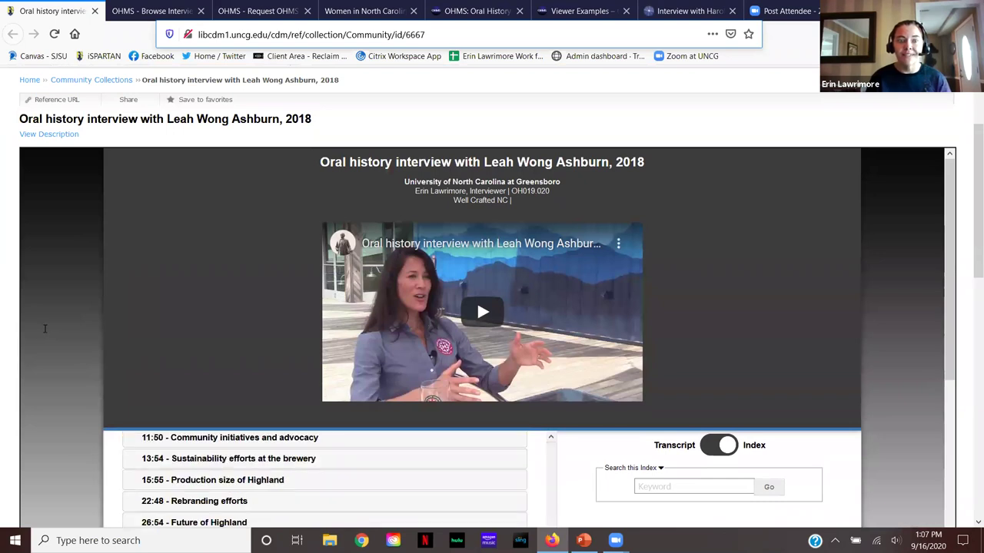
scroll(45, 329, "down", 8)
scroll(523, 380, "up", 4)
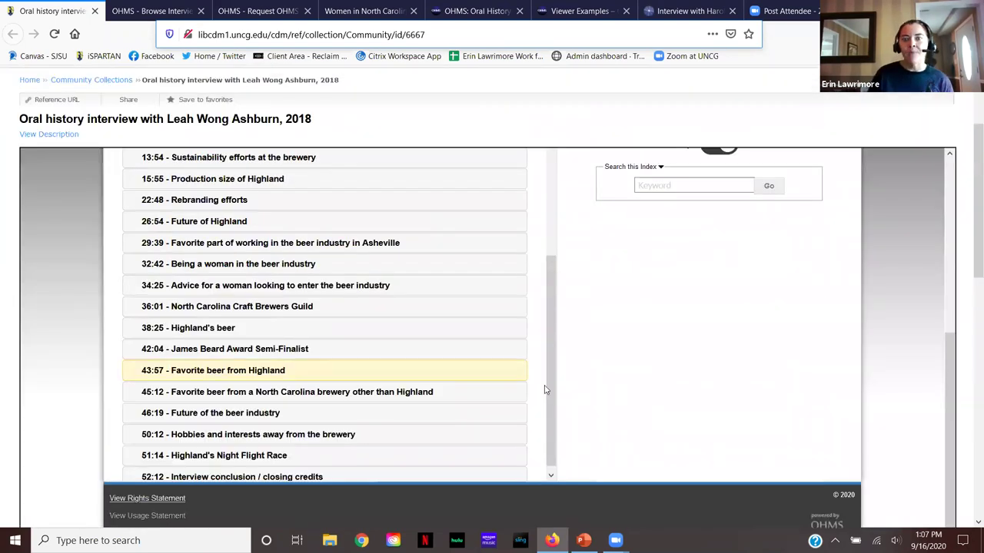
Step: Return to the embedded interview video and jump its playback to about 46:02
scroll(547, 381, "up", 2)
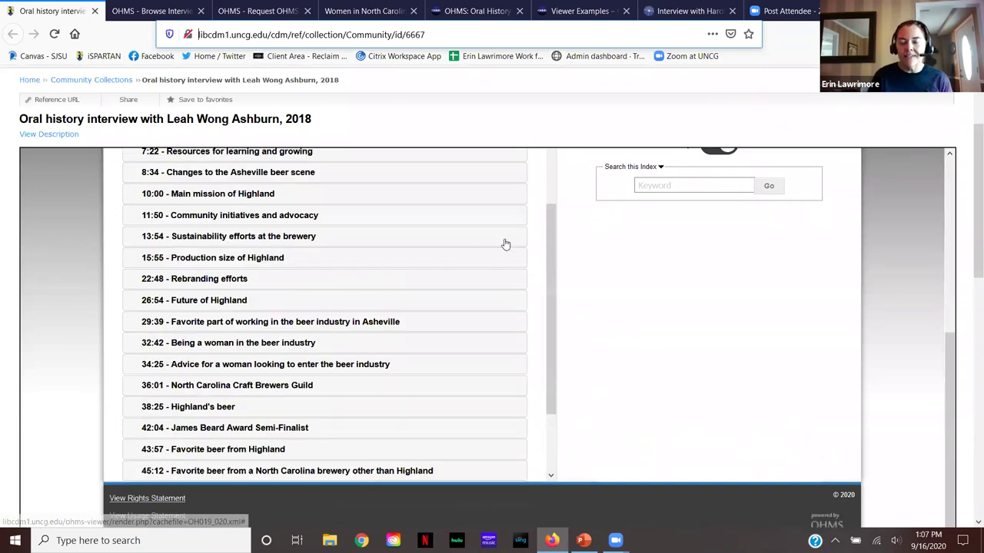
scroll(508, 242, "up", 3)
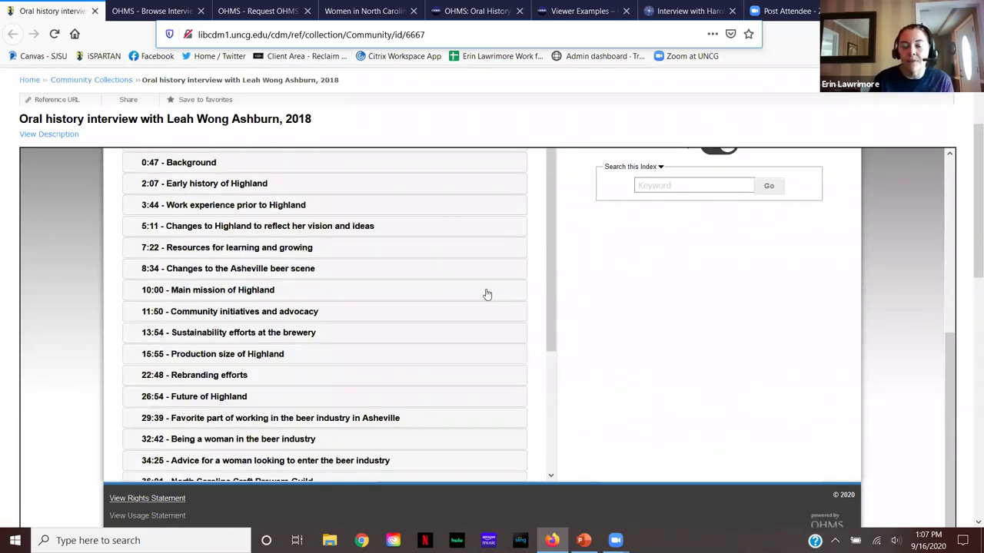
scroll(486, 295, "up", 5)
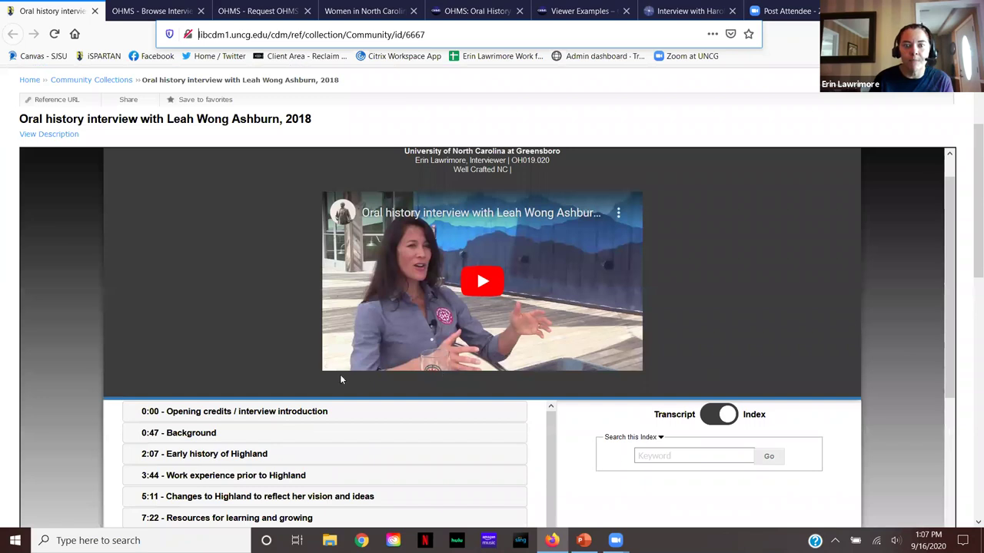
left_click(588, 367)
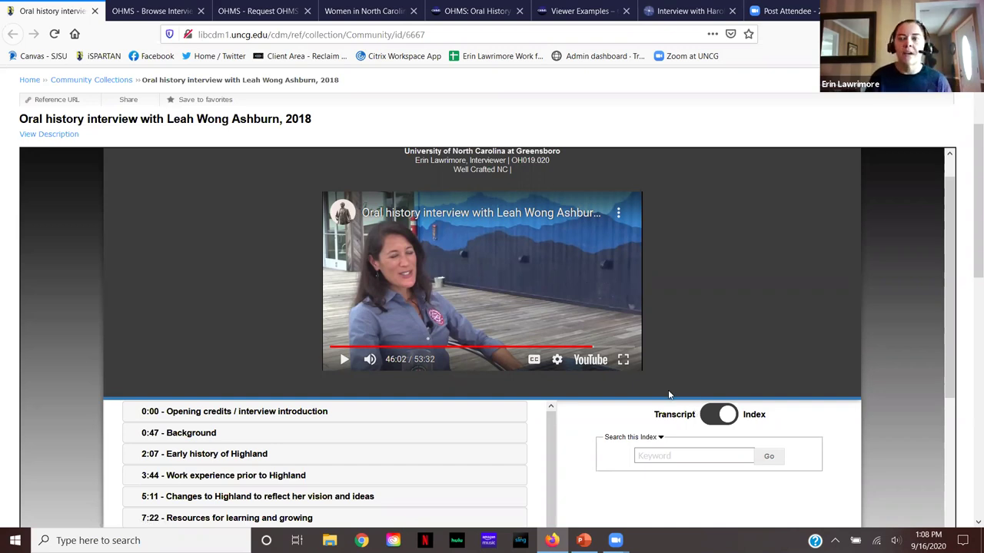
Step: Expand the "Production size of Highland" index segment and read its partial transcript and synopsis
scroll(667, 387, "down", 2)
scroll(274, 245, "down", 2)
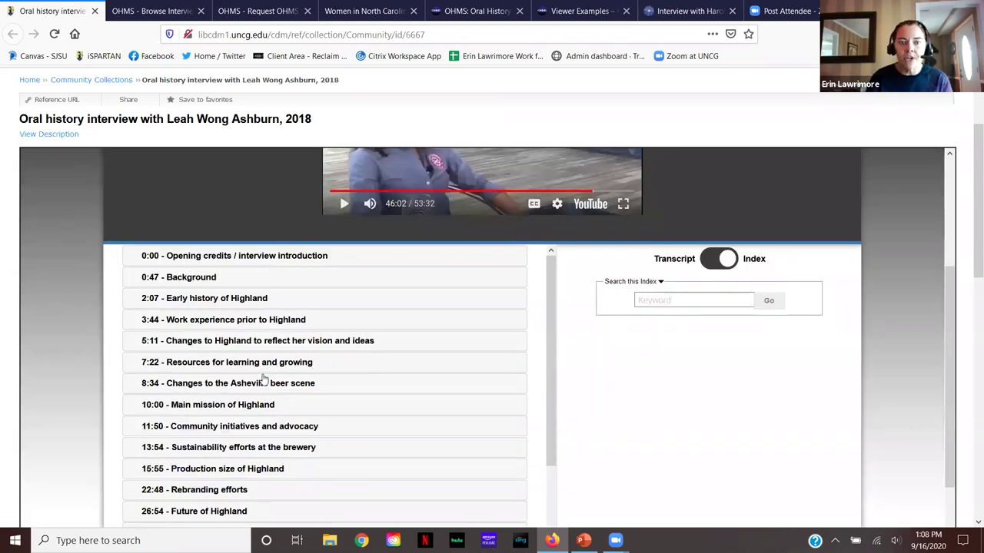
scroll(263, 369, "down", 1)
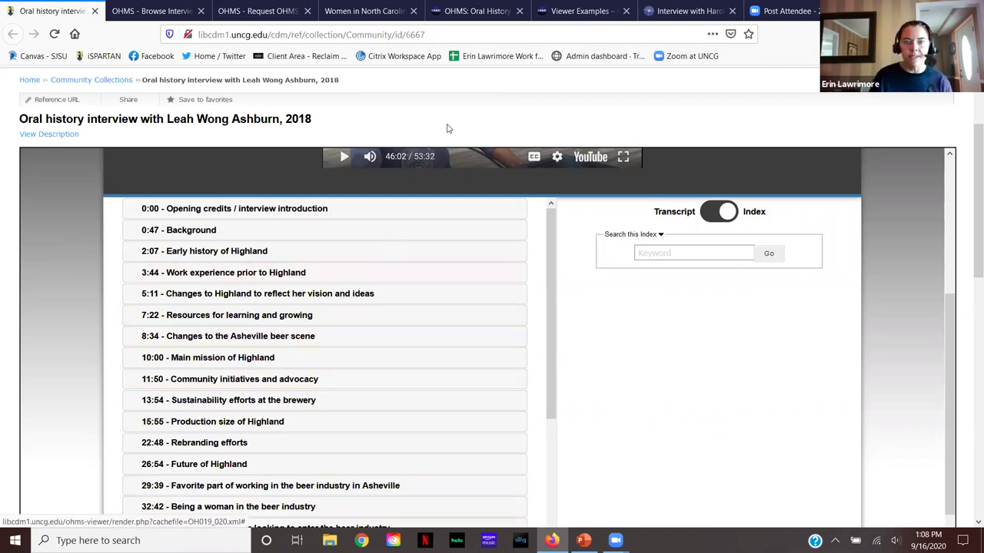
left_click(262, 424)
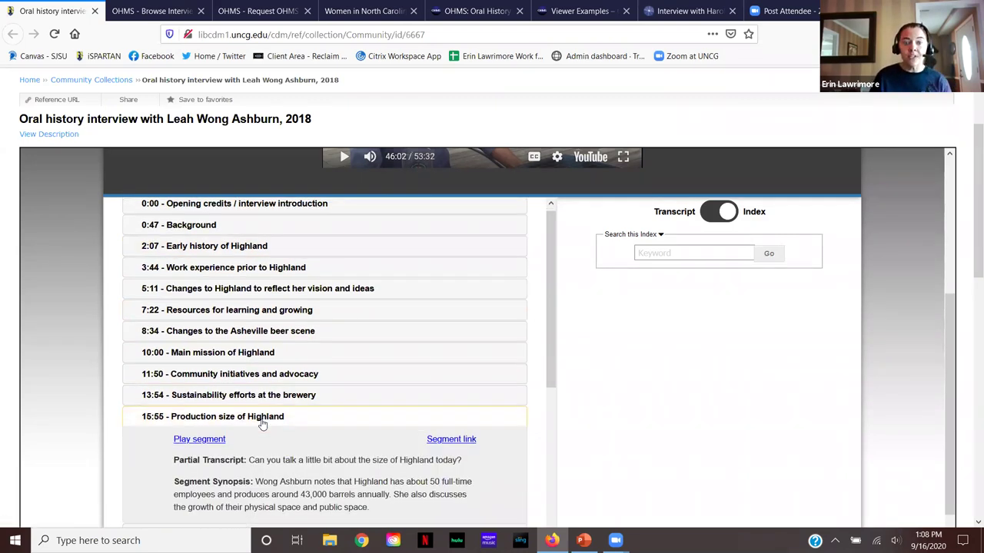
scroll(266, 231, "down", 1)
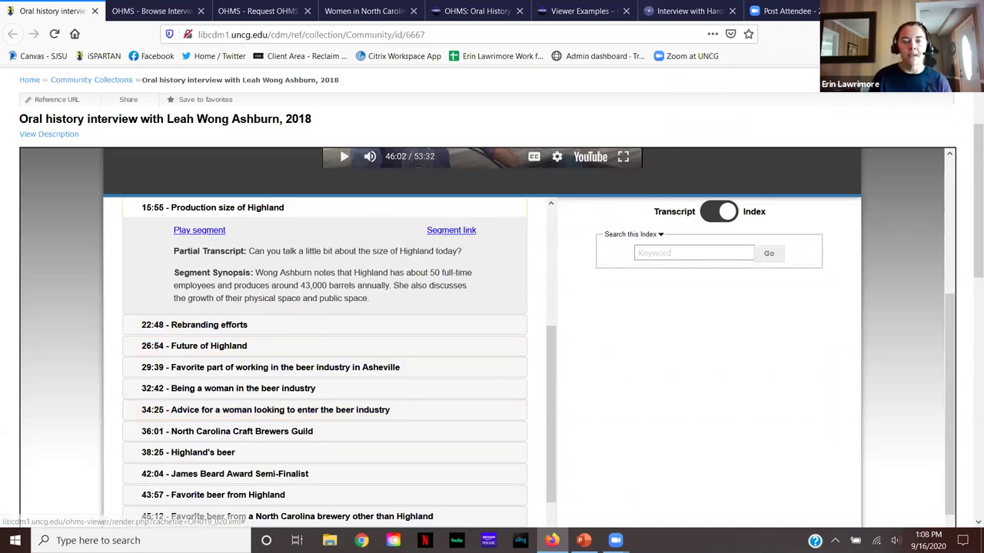
scroll(565, 438, "up", 1)
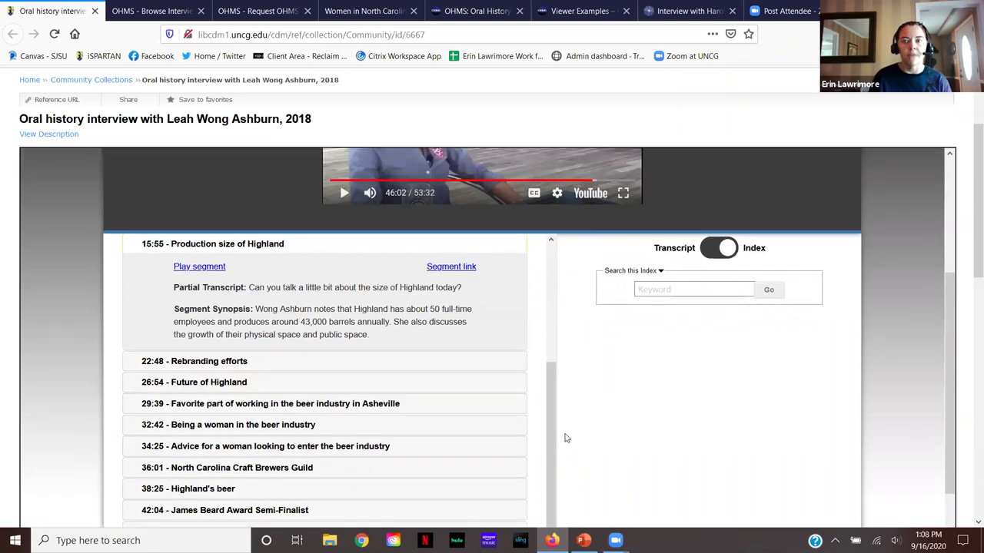
Step: Switch the viewer from the index to the transcript and examine its opening section and minute markers
scroll(565, 438, "up", 4)
left_click(717, 415)
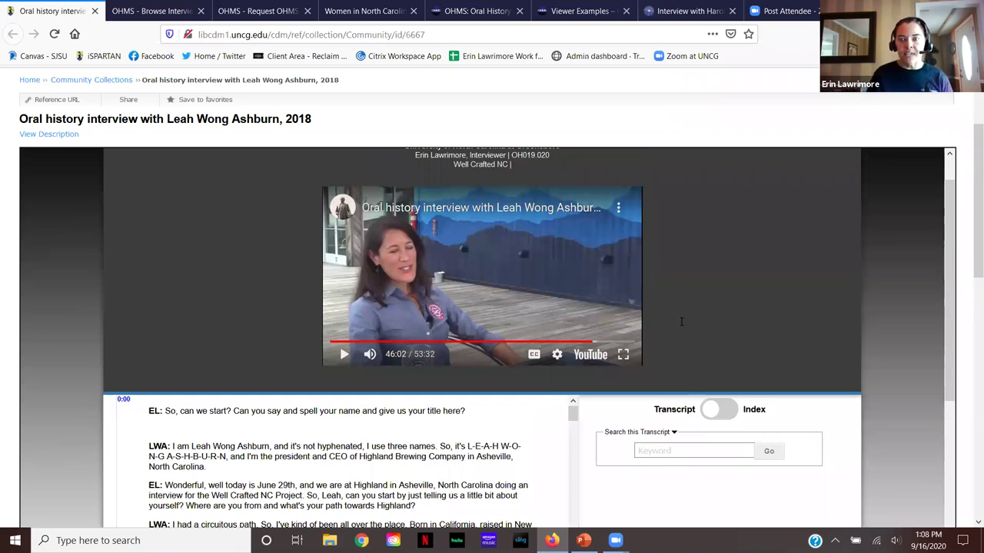
scroll(681, 321, "down", 3)
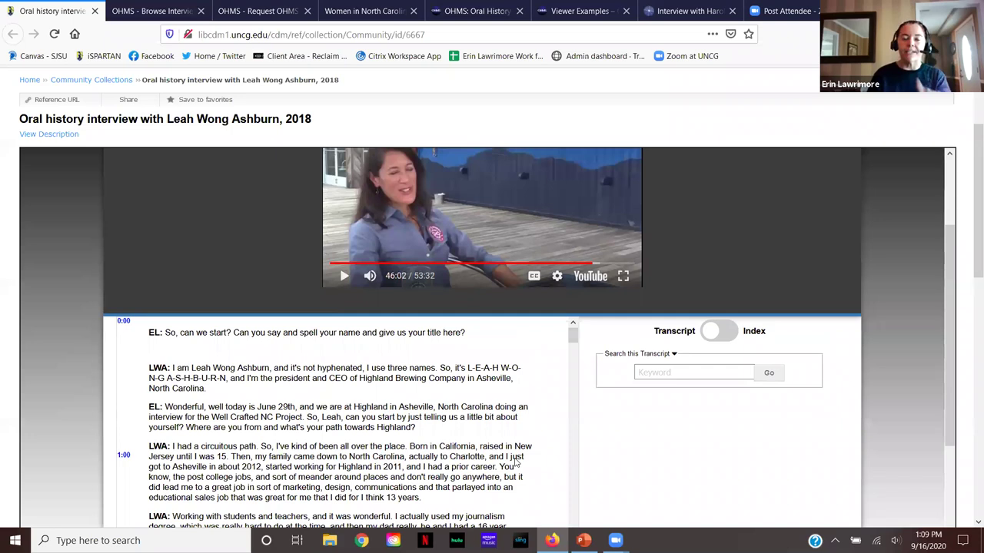
scroll(516, 462, "up", 2)
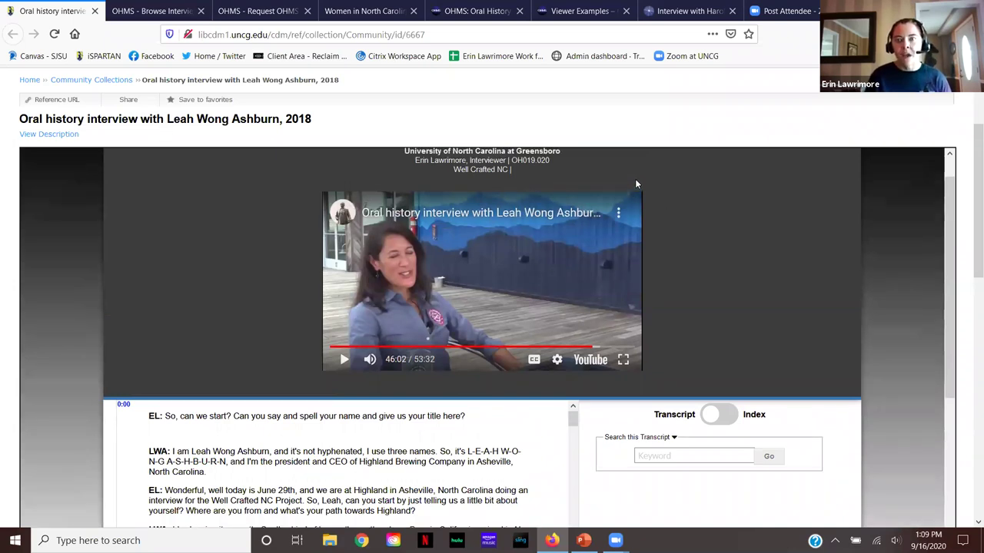
Step: Glance at the OHMS interviews list, open the Request OHMS Repository page and review its account request form through to the submission section
key("ctrl+Tab")
scroll(2, 196, "down", 2)
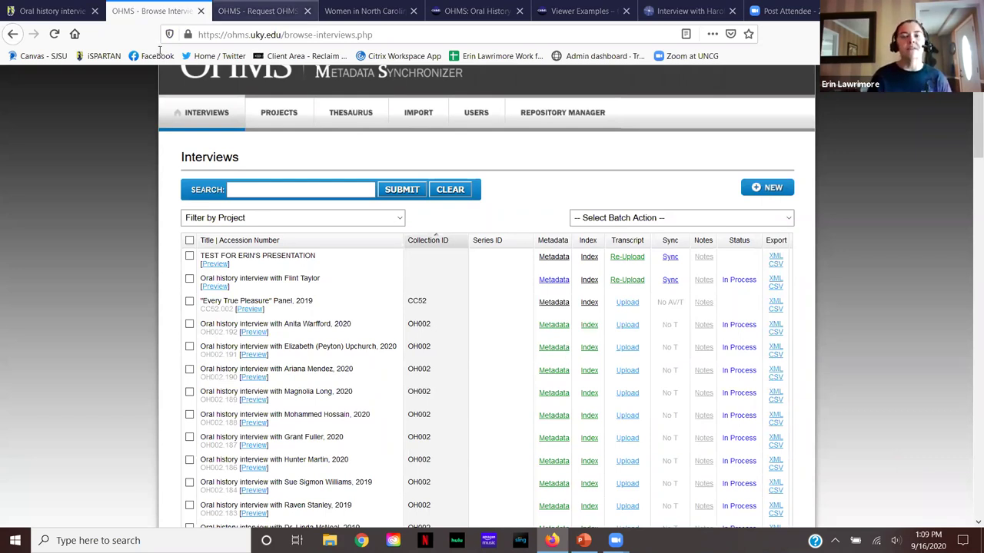
left_click(258, 11)
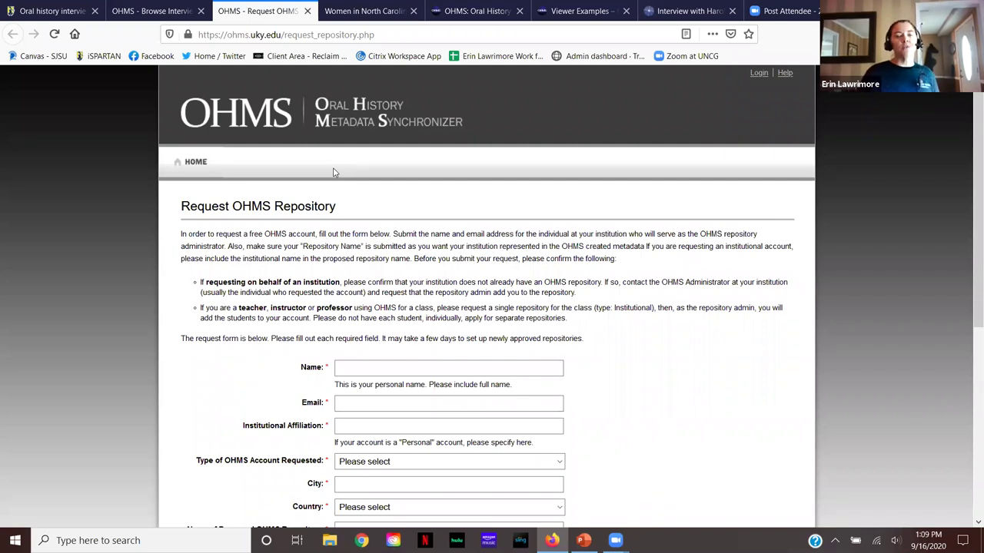
scroll(551, 250, "down", 2)
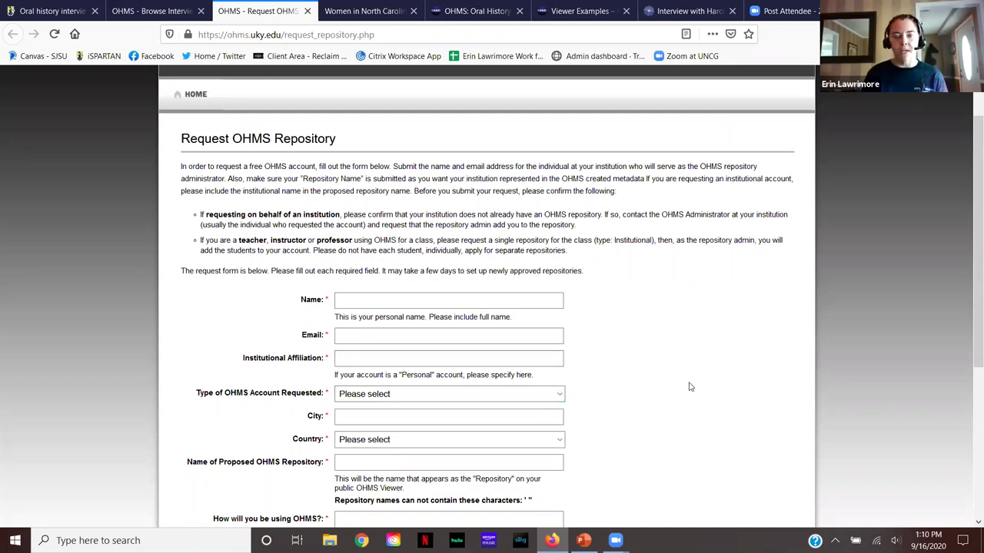
scroll(697, 316, "down", 3)
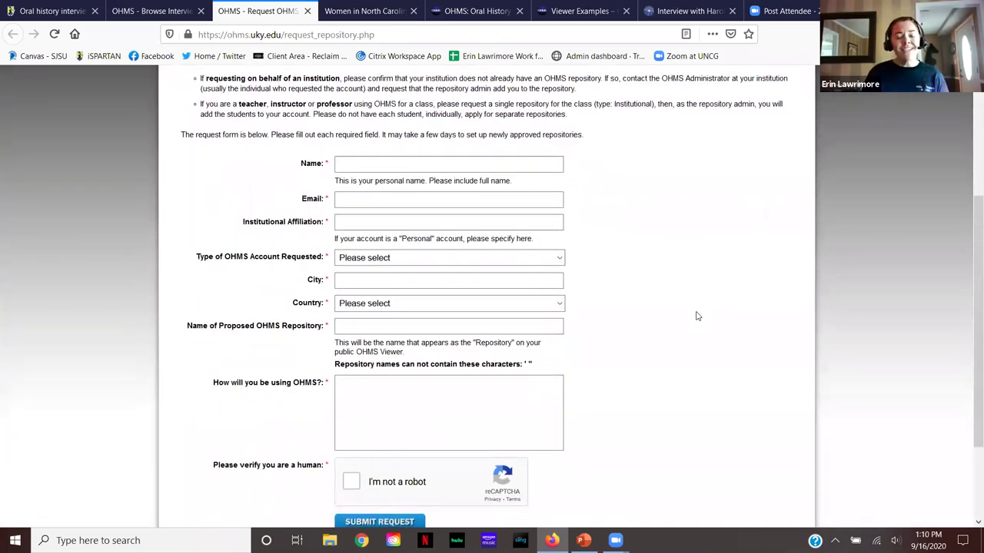
scroll(697, 316, "down", 3)
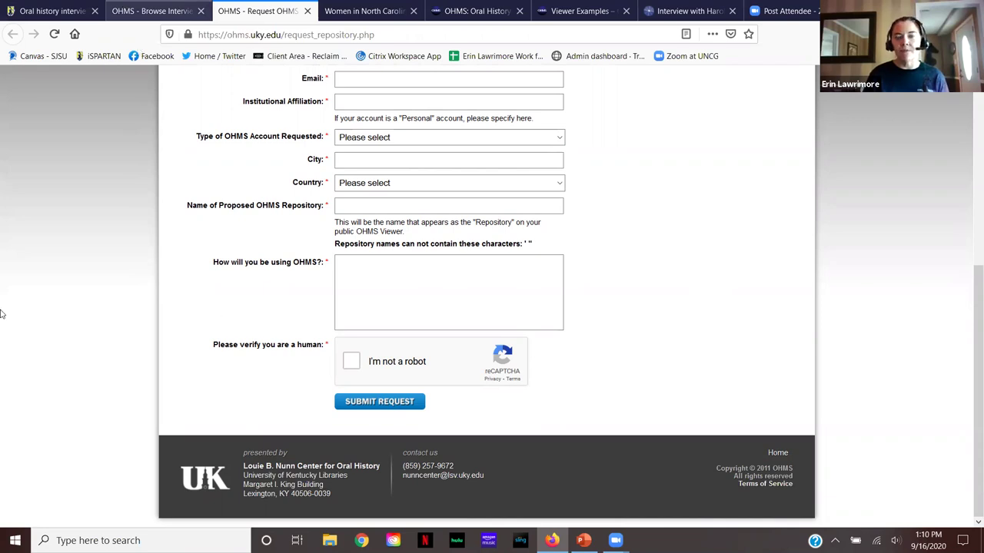
Step: Return to the OHMS interviews list and examine the metadata, index, transcript, sync and status entries across the repository
key("ctrl+shift+Tab")
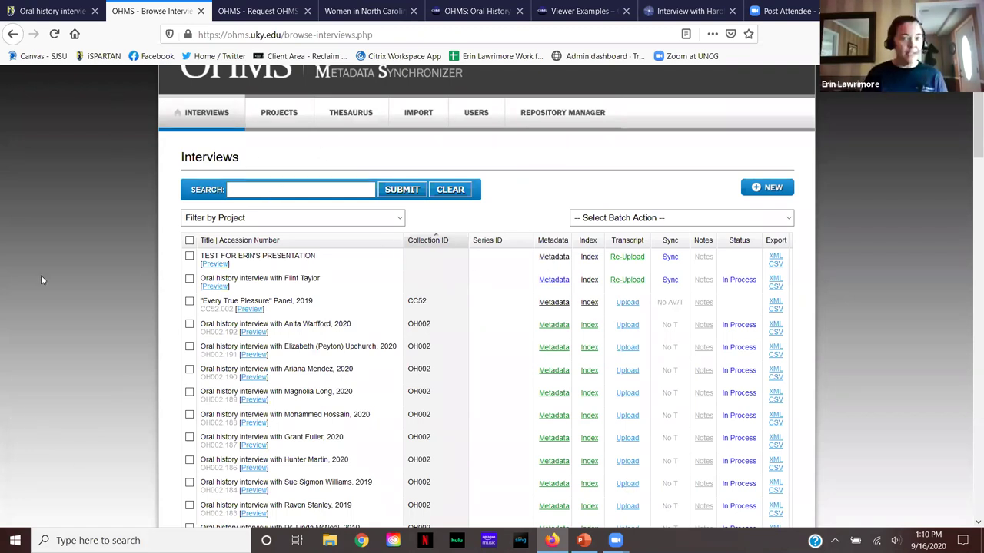
scroll(43, 278, "up", 1)
scroll(42, 280, "up", 2)
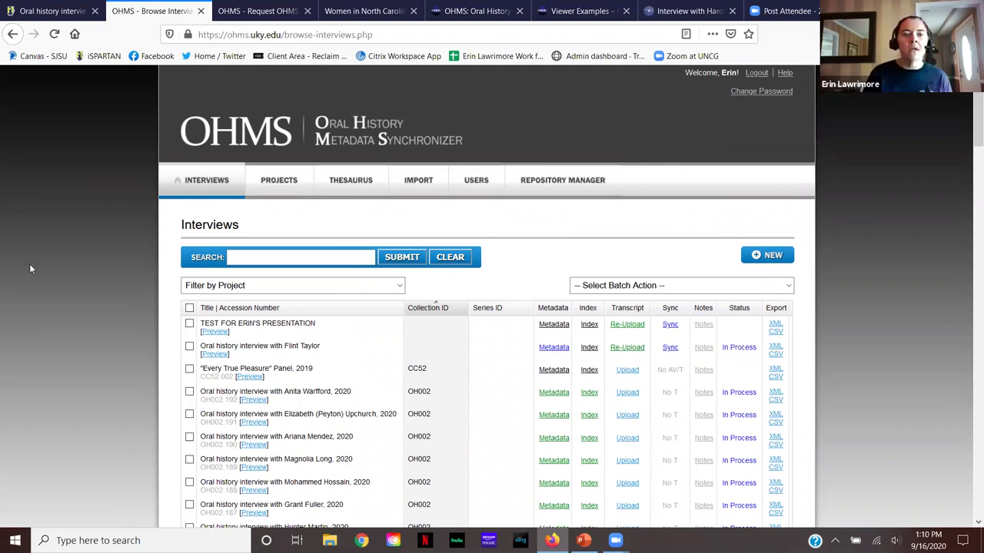
scroll(359, 416, "down", 2)
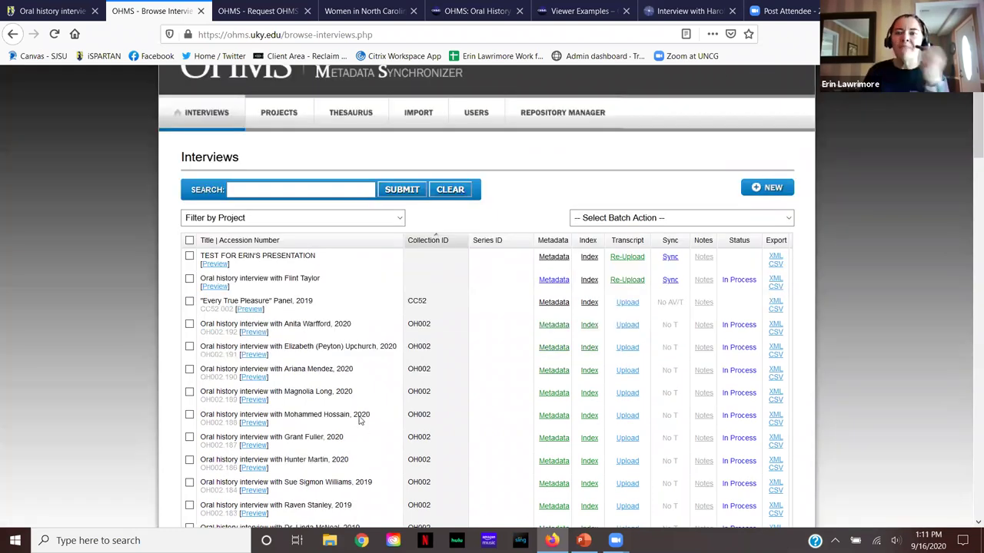
left_click(621, 258)
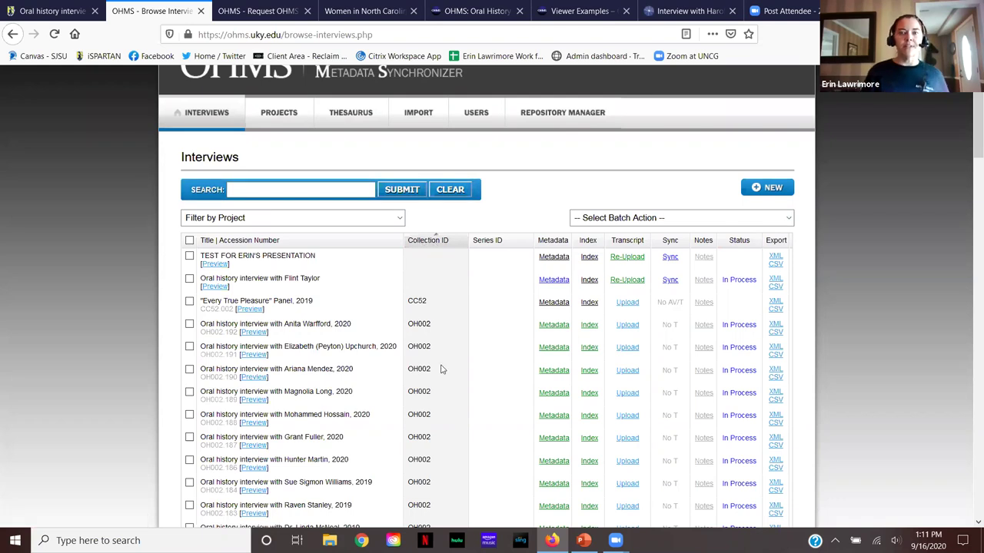
scroll(539, 308, "down", 4)
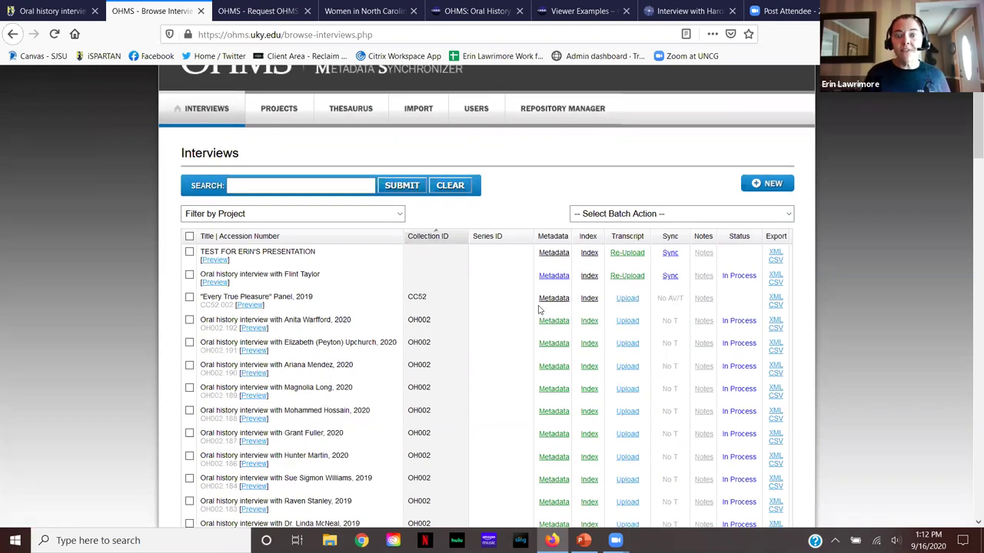
scroll(539, 309, "down", 12)
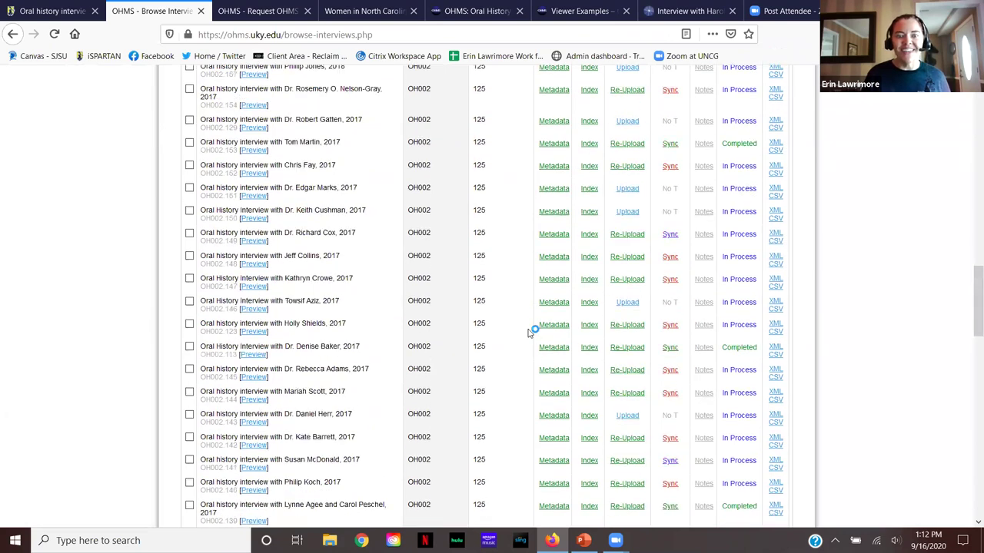
scroll(529, 332, "down", 11)
Step: Open the Metadata Editor for the test presentation record, the first entry in the interviews list
scroll(529, 322, "up", 13)
scroll(507, 342, "up", 15)
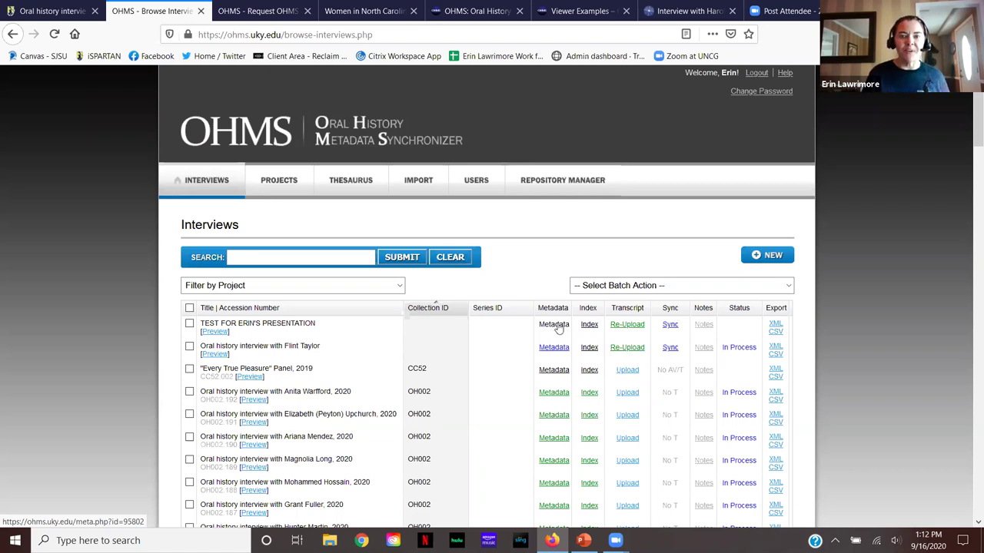
left_click(559, 328)
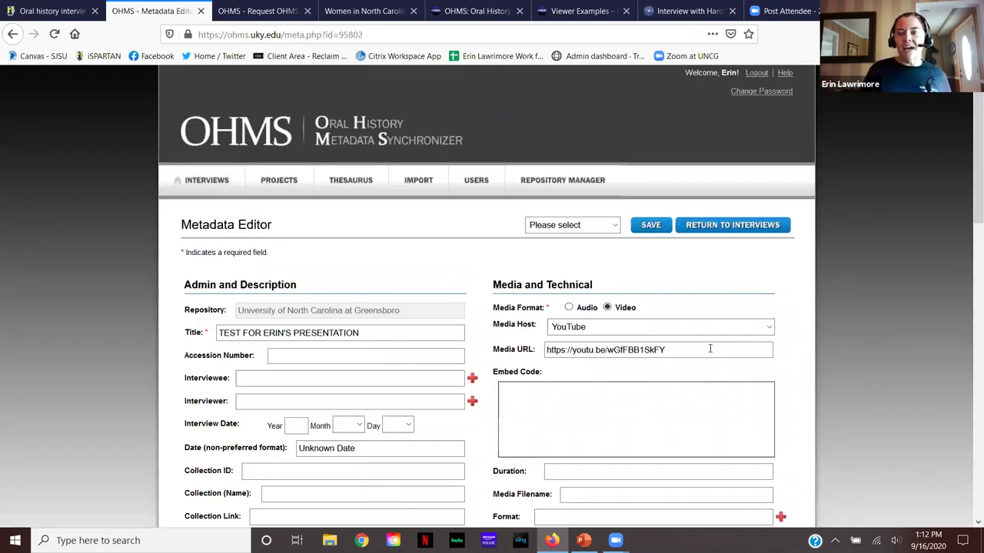
Step: Review the Media Host options available for the test record's video, leaving YouTube selected
scroll(707, 286, "down", 2)
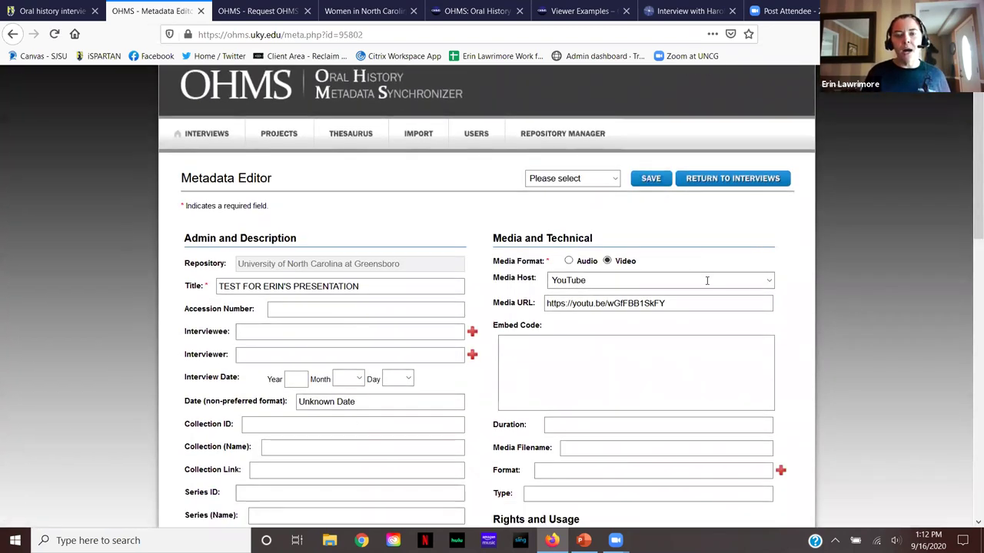
left_click(707, 281)
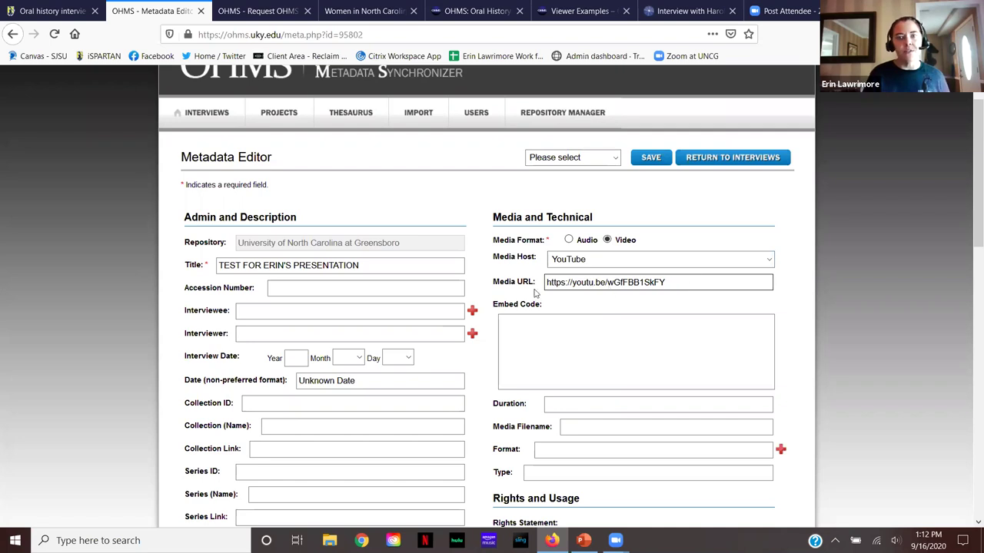
left_click(657, 265)
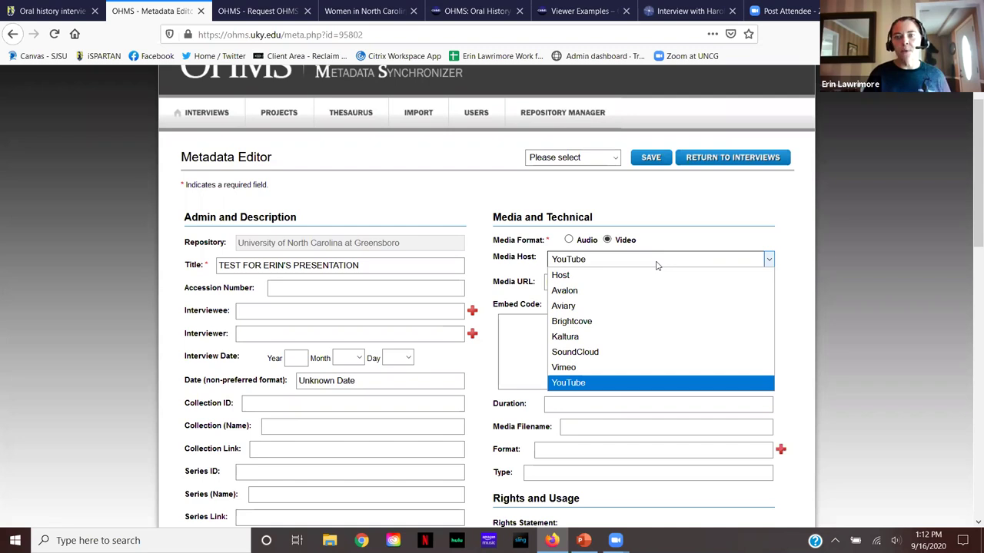
left_click(749, 210)
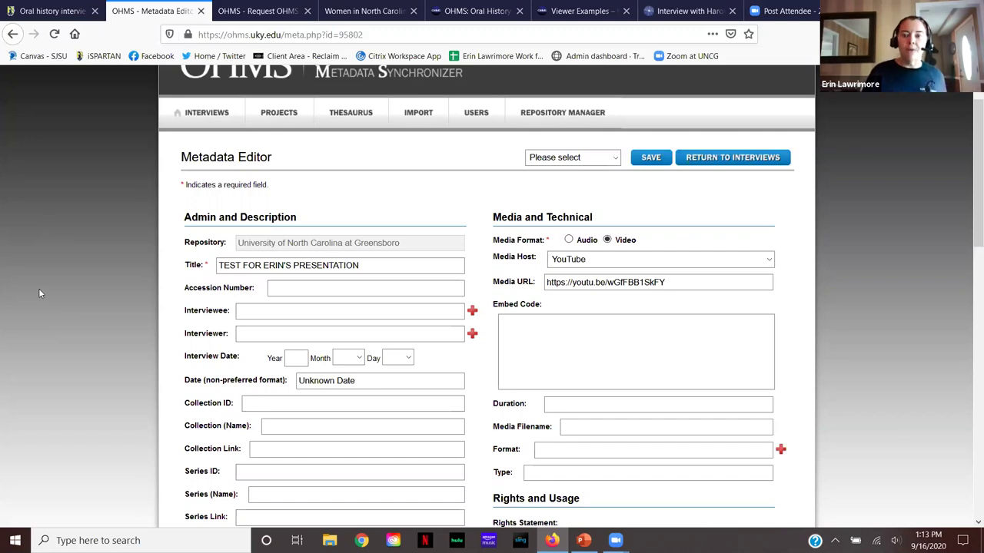
Step: Examine the remaining metadata fields, from description, thesaurus and transcript sync to rights, language and miscellaneous entries
scroll(40, 293, "down", 2)
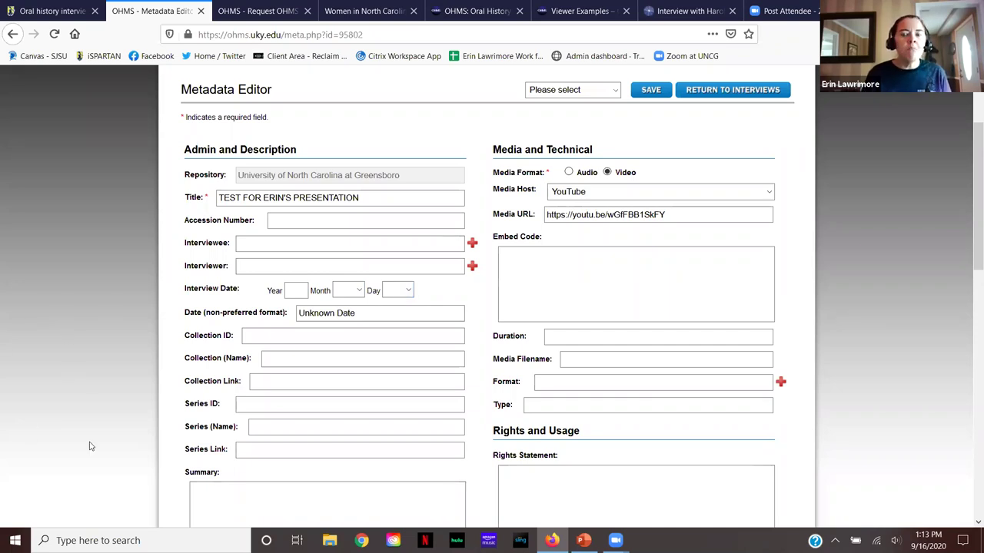
scroll(464, 275, "down", 3)
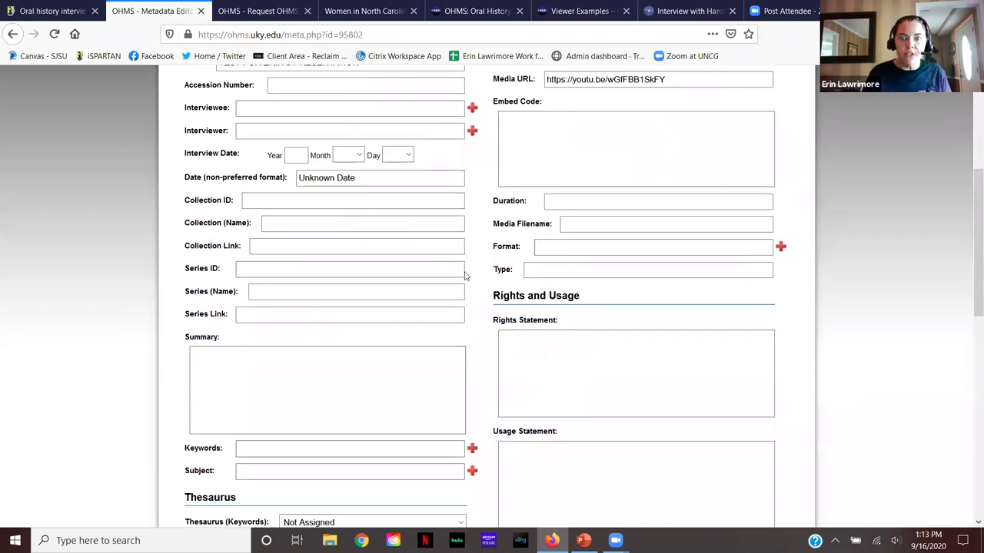
scroll(465, 275, "down", 2)
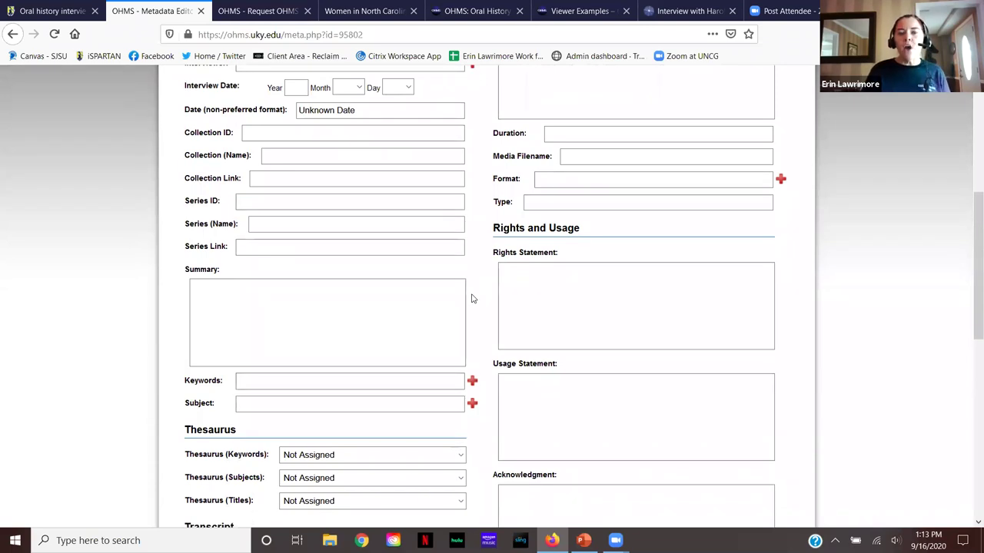
scroll(473, 299, "down", 5)
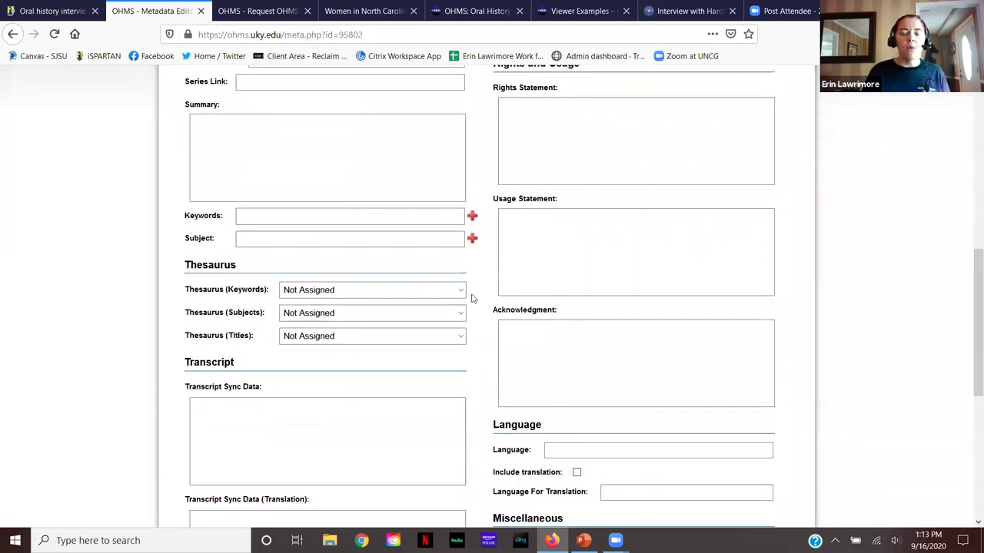
scroll(472, 299, "down", 2)
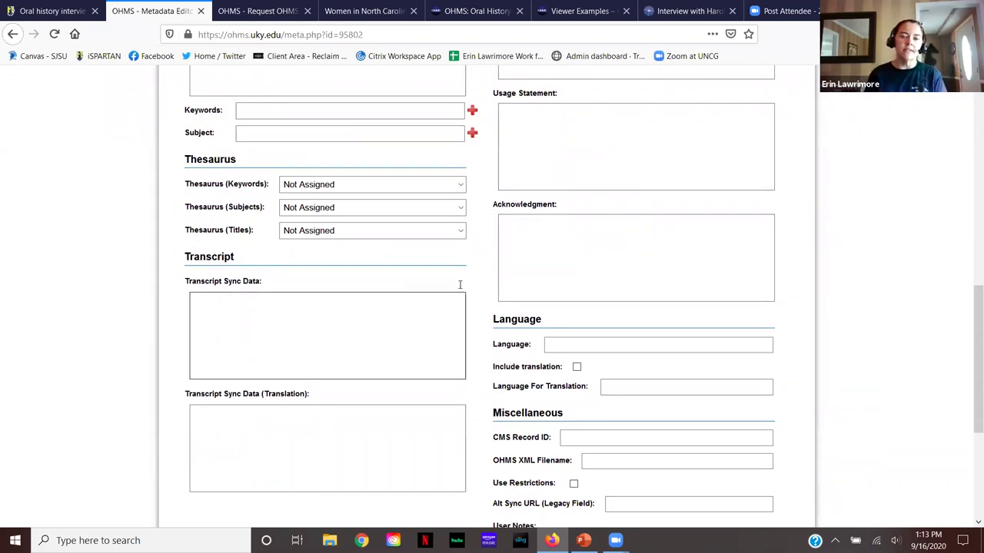
scroll(522, 337, "down", 5)
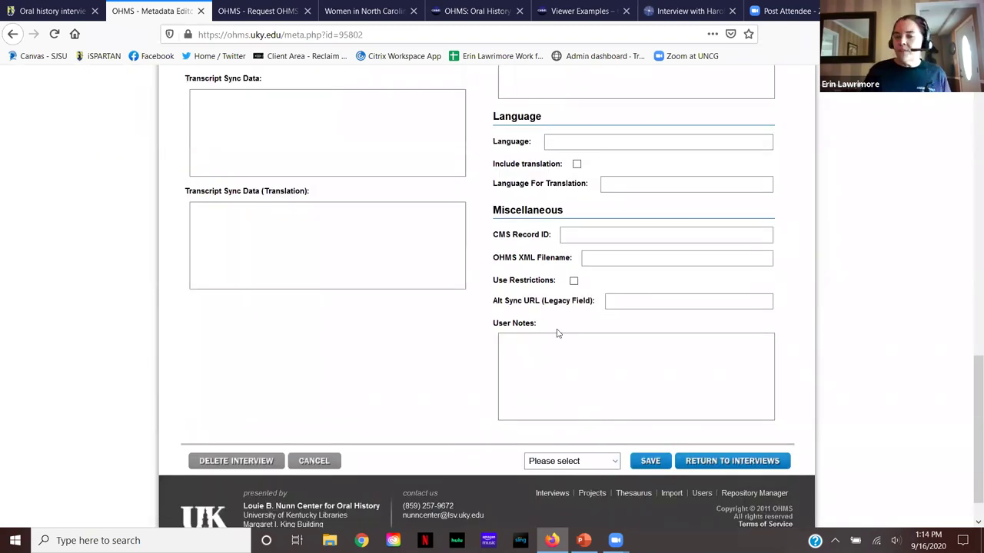
scroll(557, 329, "up", 8)
scroll(557, 329, "up", 9)
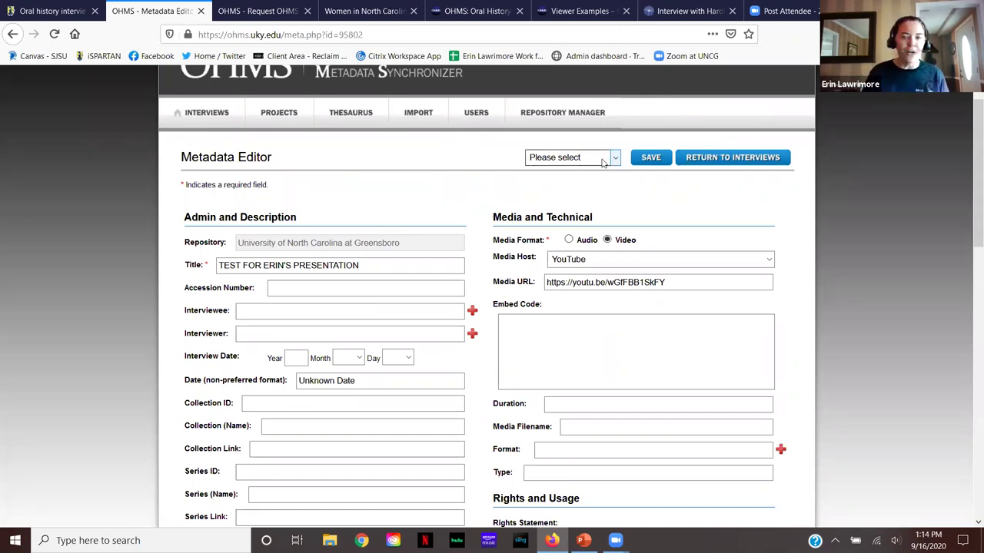
Step: Set the test record's metadata status to Ready for QC and save the metadata
left_click(603, 158)
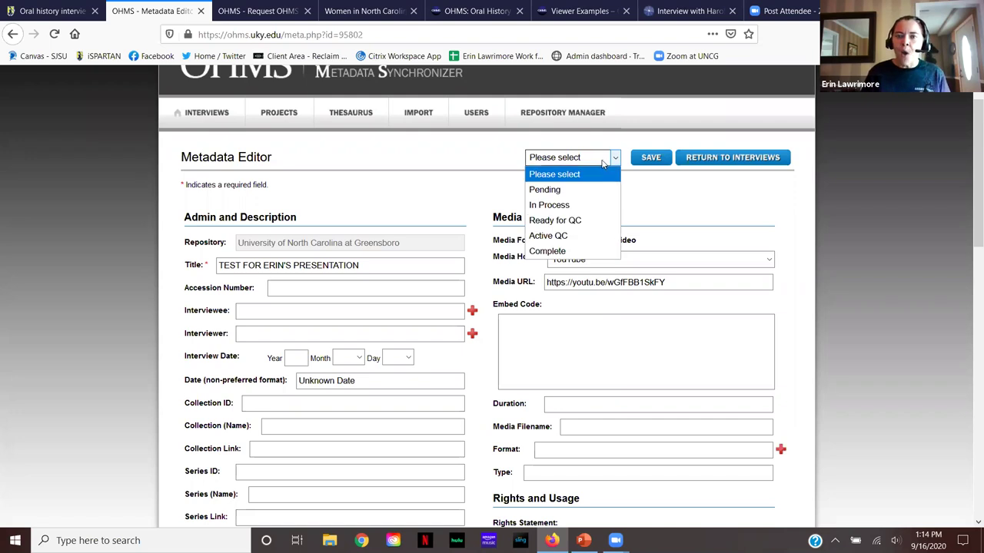
left_click(603, 221)
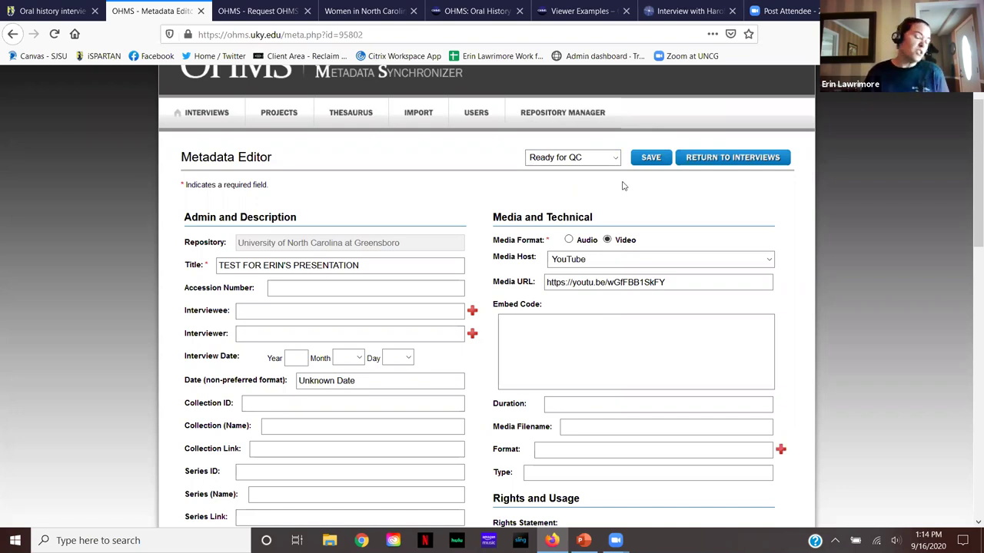
left_click(649, 158)
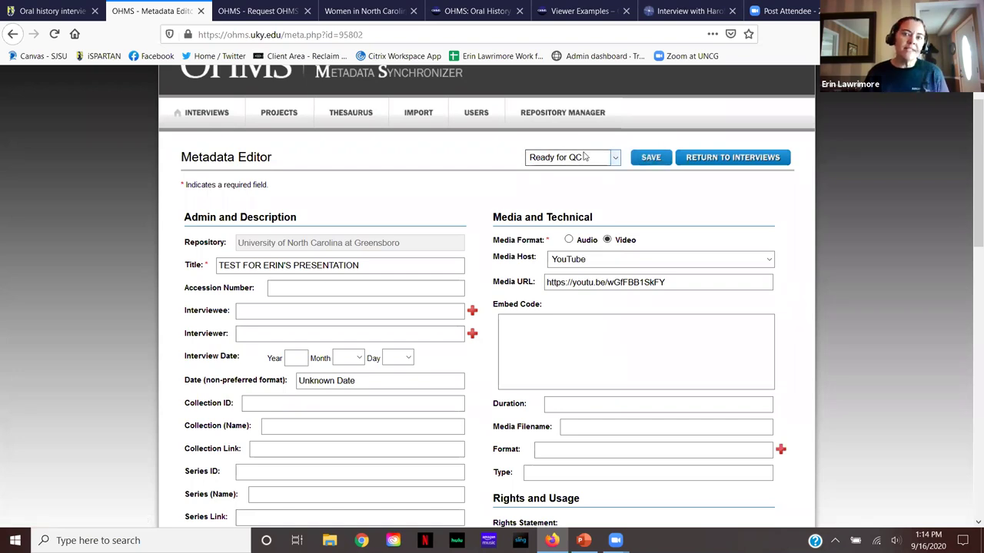
left_click(650, 159)
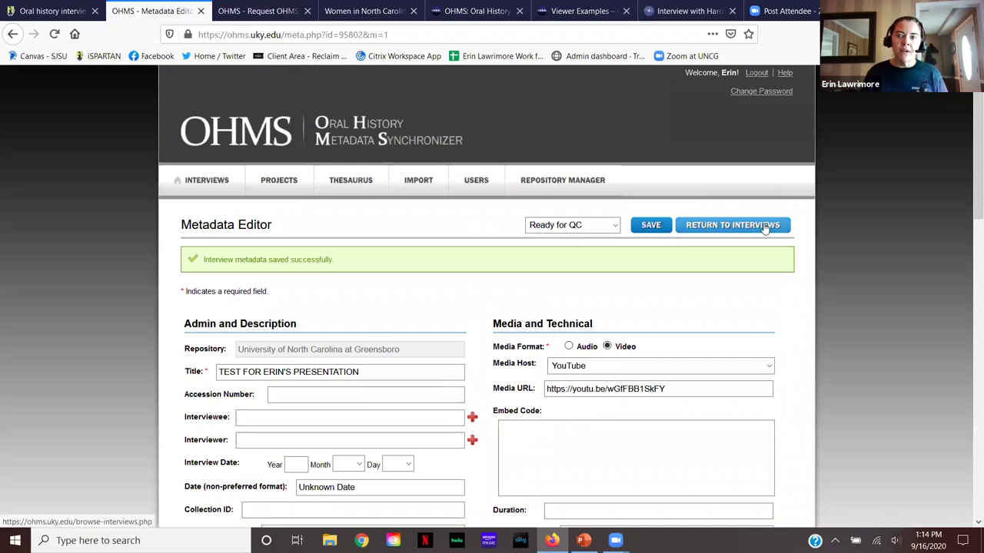
Step: Return to the interviews list and open the index of the test presentation record
left_click(773, 225)
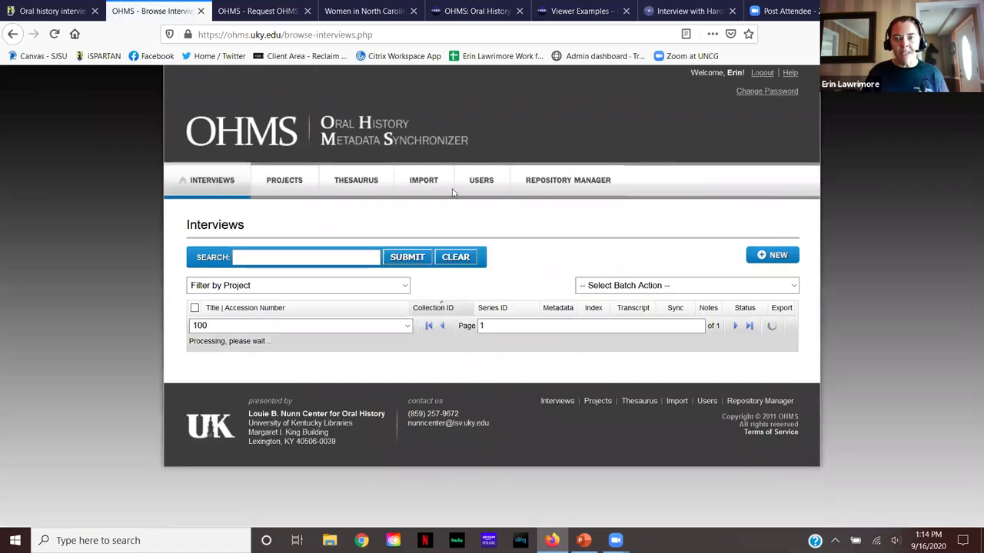
scroll(562, 262, "down", 1)
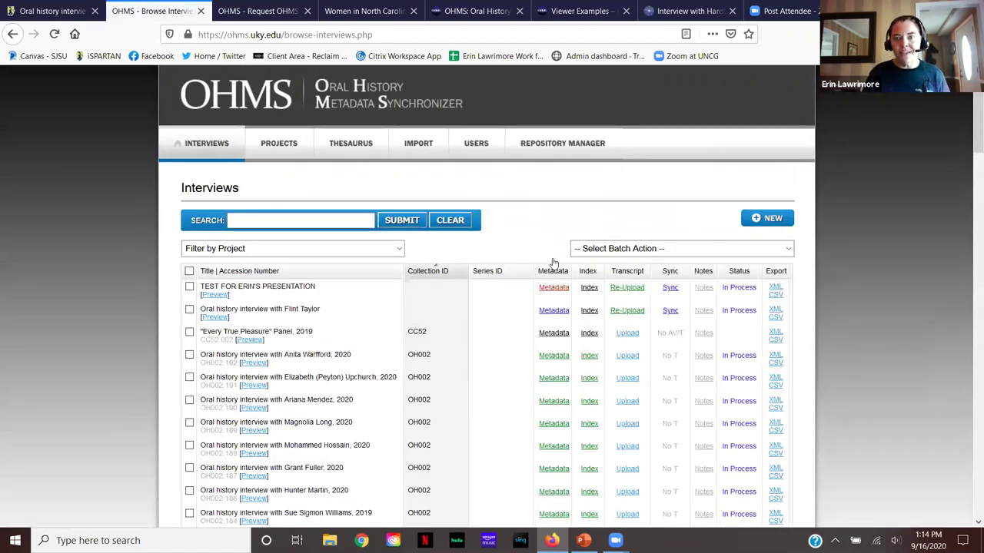
scroll(537, 462, "down", 1)
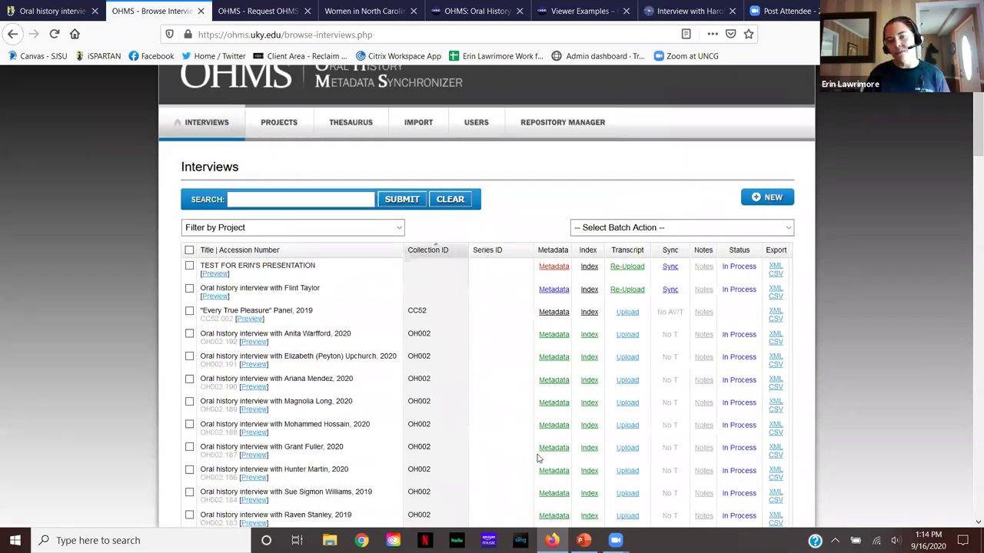
scroll(564, 165, "down", 1)
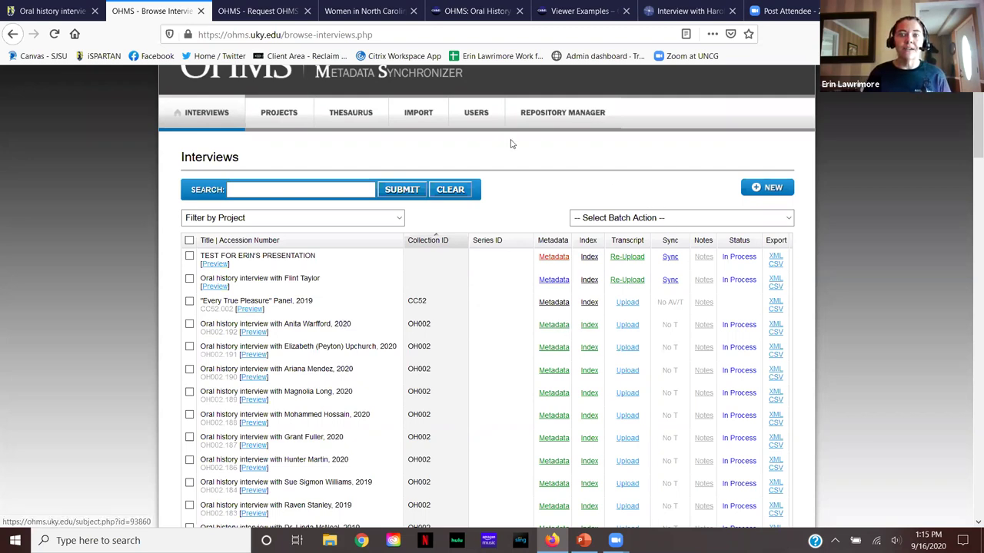
left_click(593, 264)
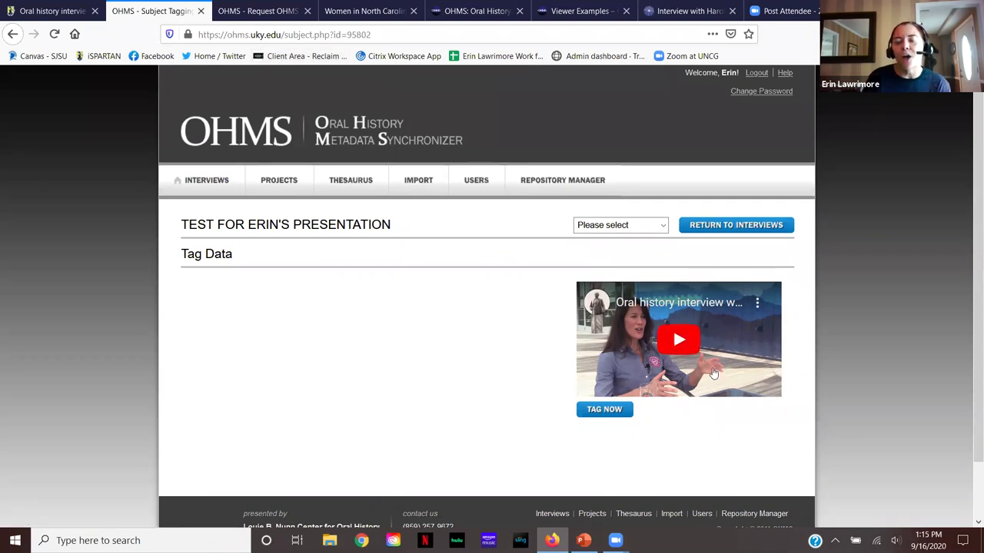
Step: Start and pause the test interview's video, and try to tag a segment at the current moment
left_click(680, 342)
left_click_drag(756, 374, 538, 382)
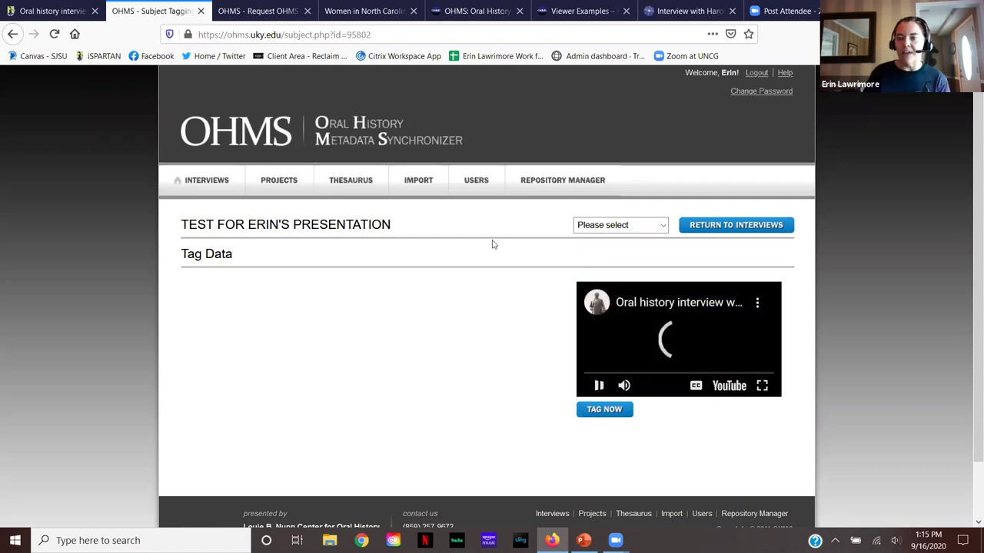
left_click(599, 386)
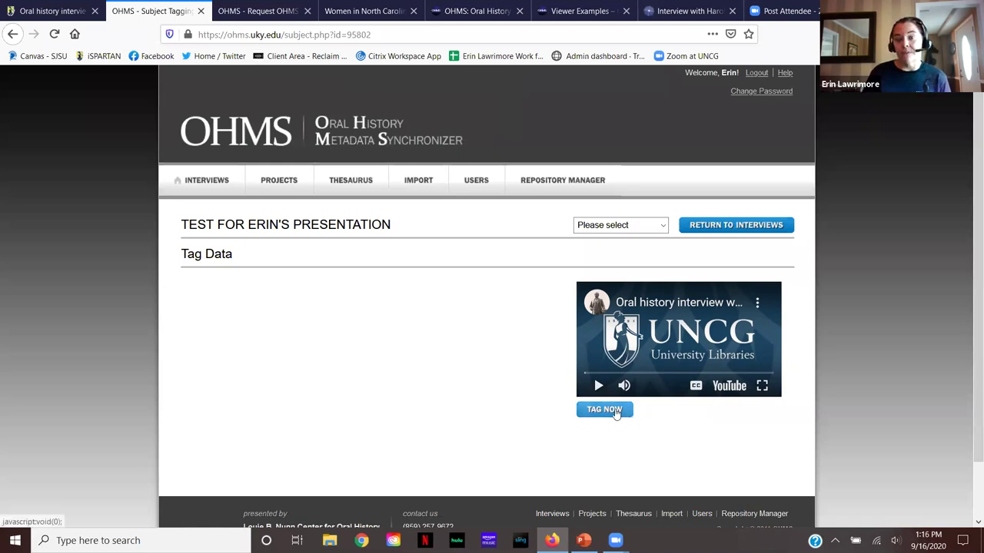
left_click(615, 411)
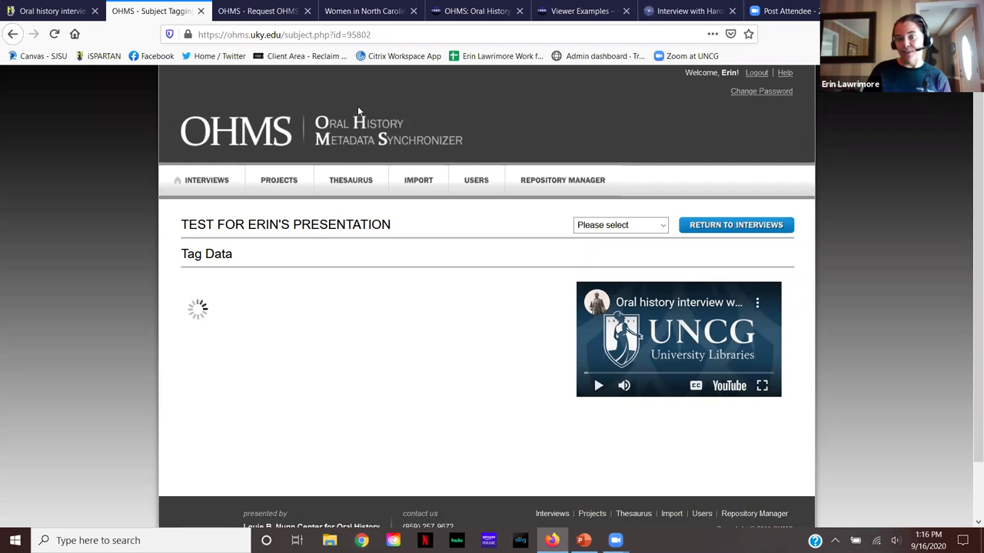
Step: Return to the interviews list, open the index of interview OH002.192 and edit its Interview Introduction segment with the audio paused
left_click(205, 178)
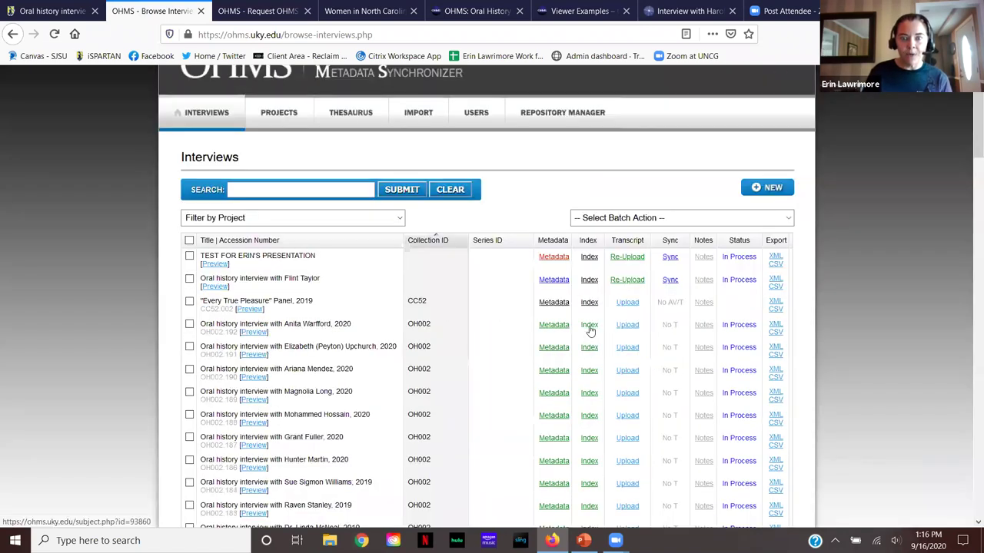
left_click(590, 326)
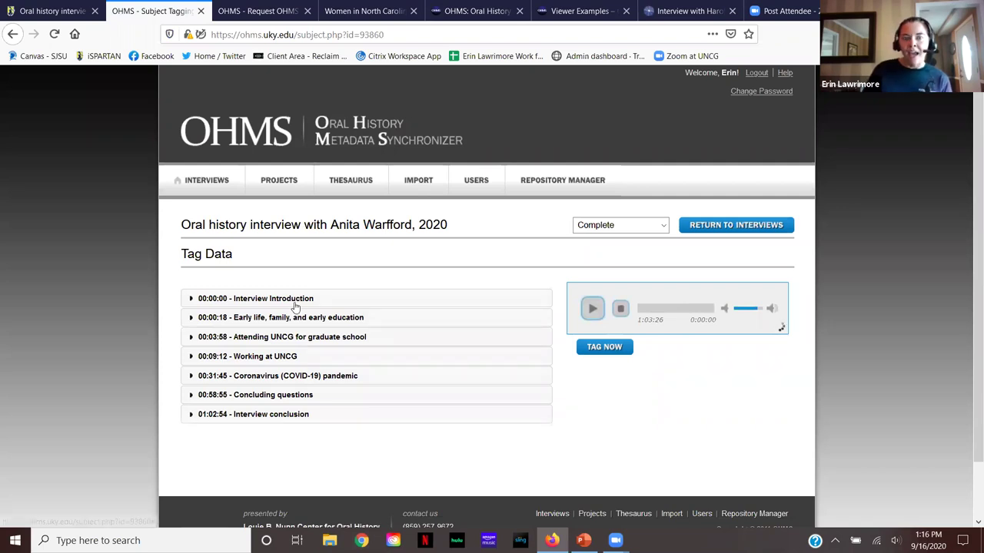
left_click(431, 298)
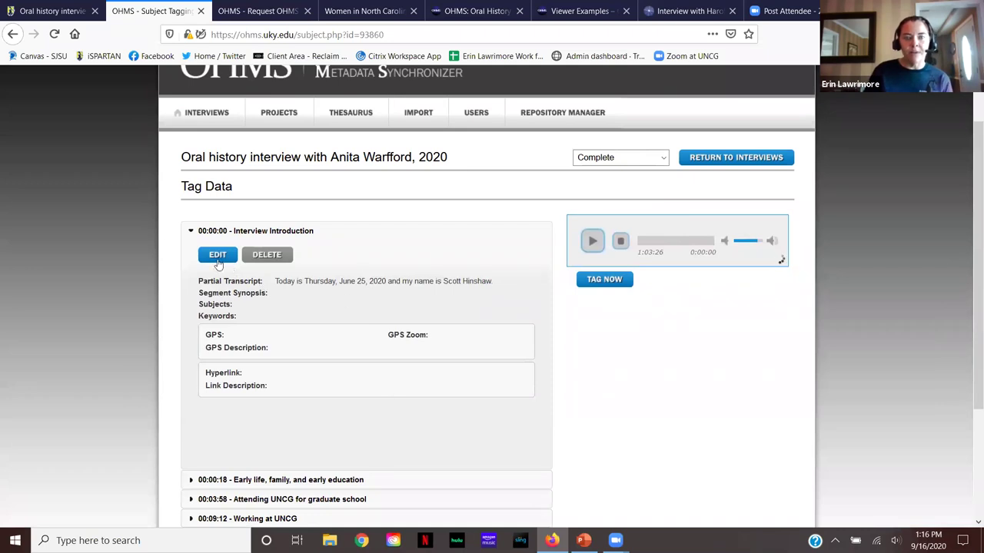
left_click(218, 255)
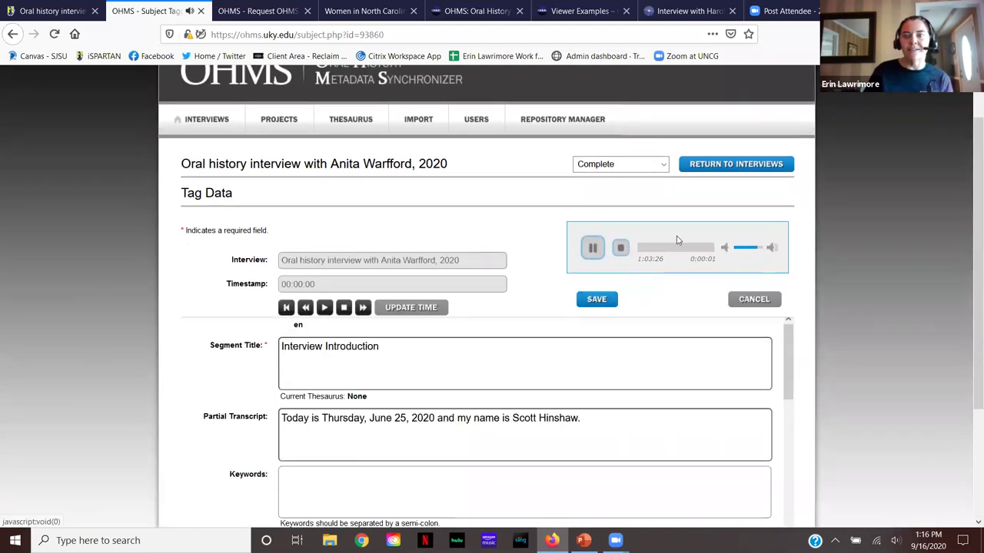
left_click(591, 249)
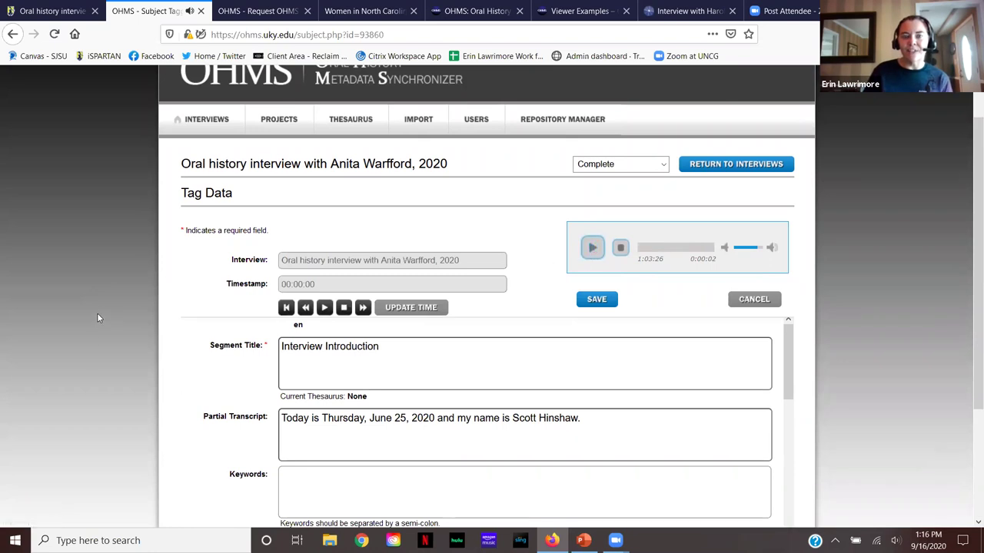
Step: Examine the segment's tagging fields, from title, partial transcript, keywords and subjects to synopsis, GPS and hyperlinks
scroll(97, 311, "down", 2)
scroll(97, 304, "down", 2)
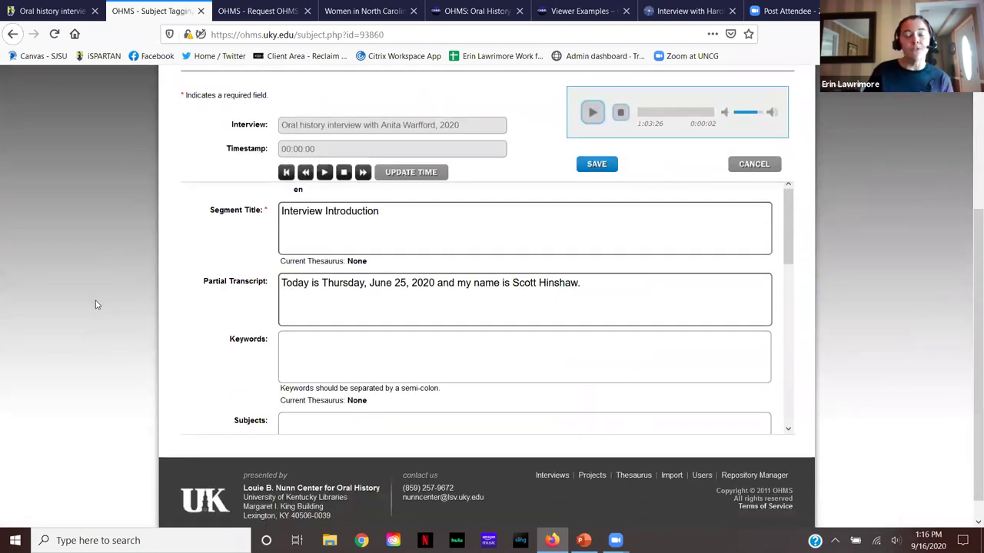
scroll(92, 308, "up", 1)
scroll(92, 307, "up", 1)
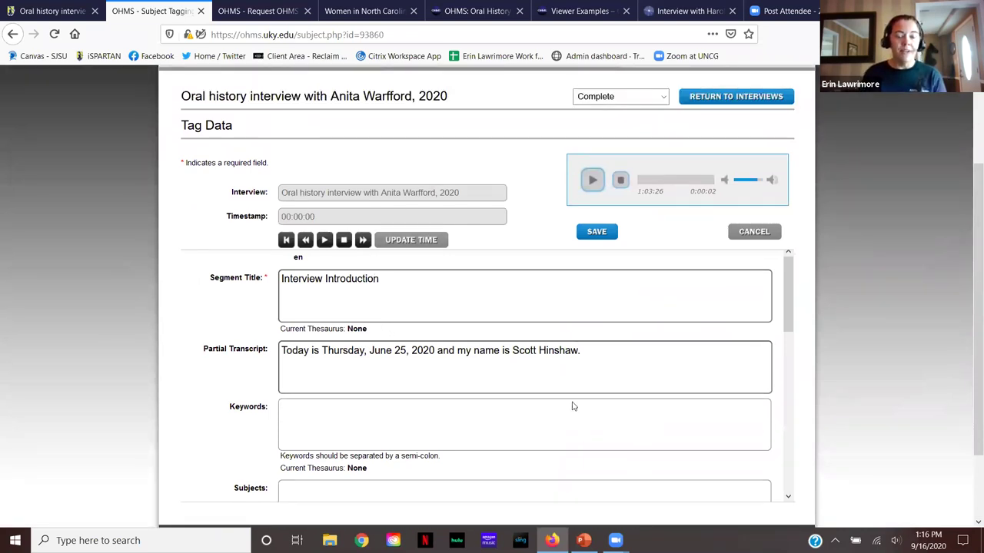
left_click_drag(597, 357, 264, 344)
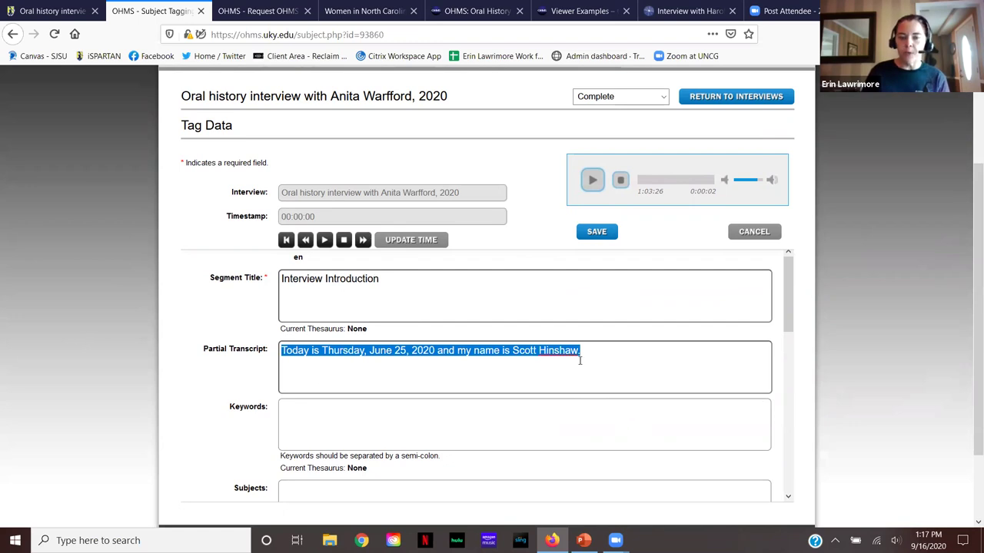
scroll(530, 361, "down", 1)
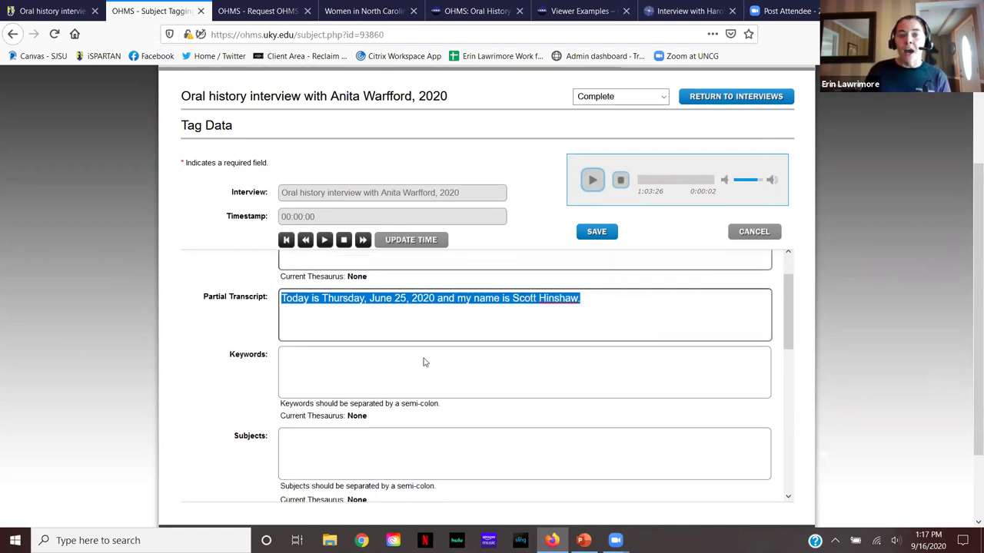
scroll(421, 385, "up", 1)
scroll(421, 411, "down", 3)
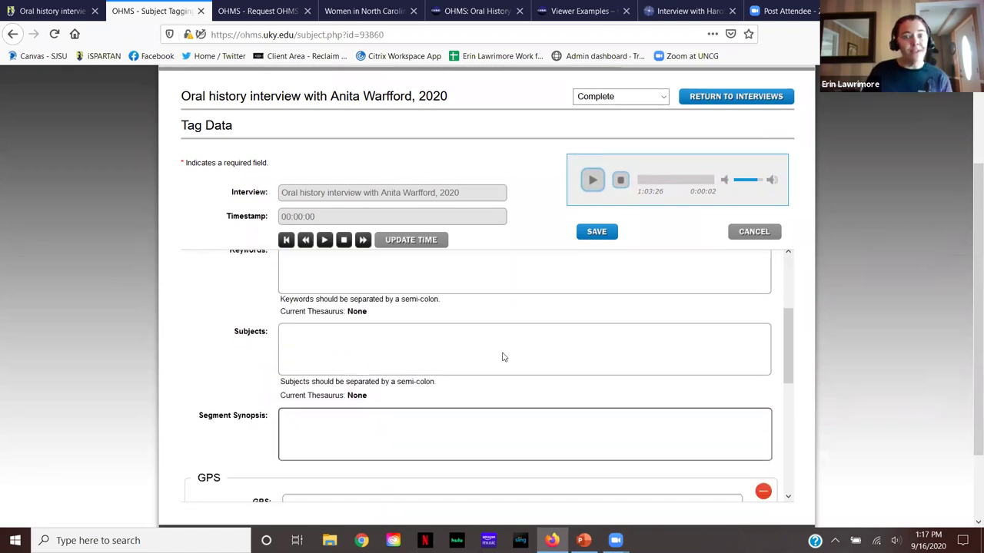
scroll(376, 323, "down", 2)
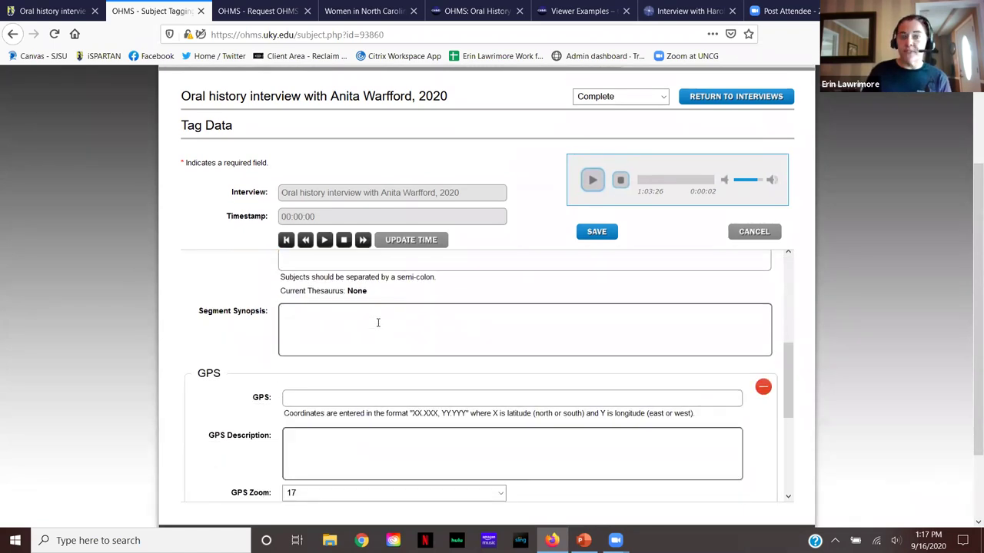
scroll(380, 325, "down", 2)
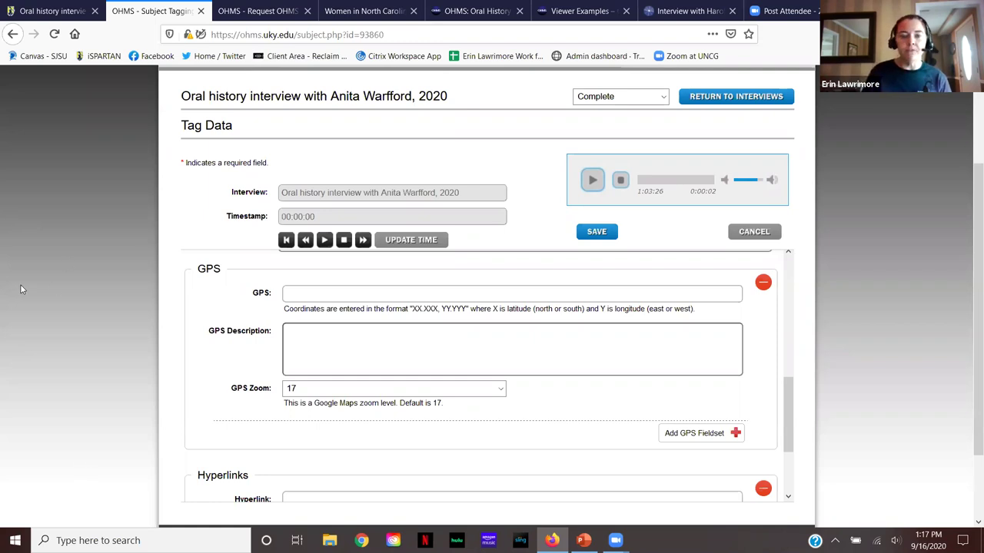
Step: Look over the segment's hyperlink fields, then cancel the segment edit and return to the interviews list
scroll(478, 354, "down", 5)
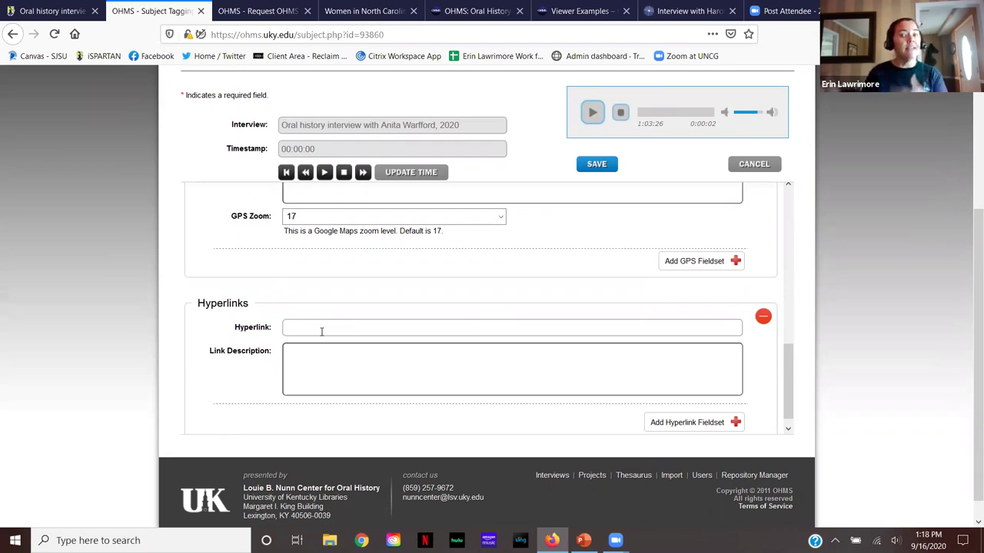
scroll(536, 305, "down", 1)
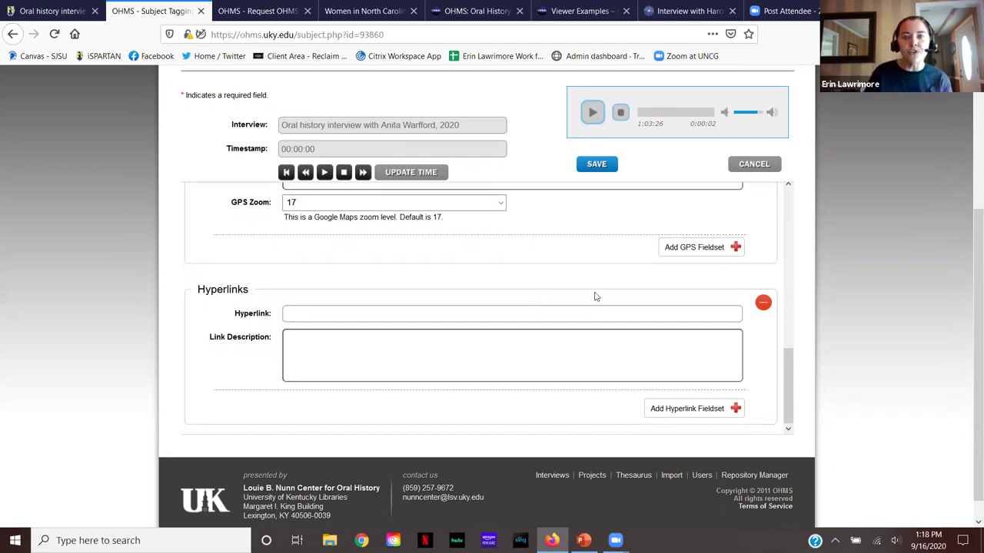
scroll(591, 270, "up", 5)
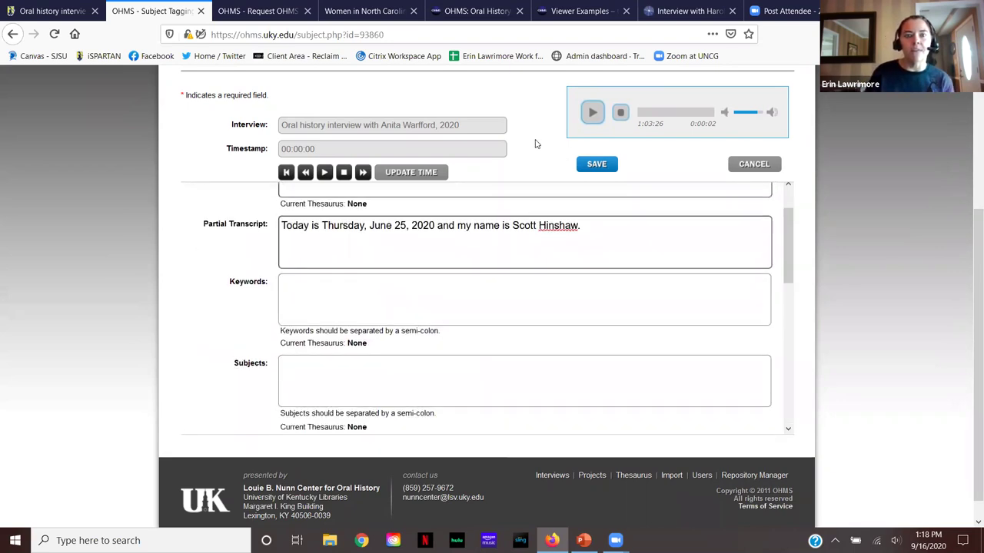
scroll(707, 235, "up", 3)
scroll(790, 203, "up", 3)
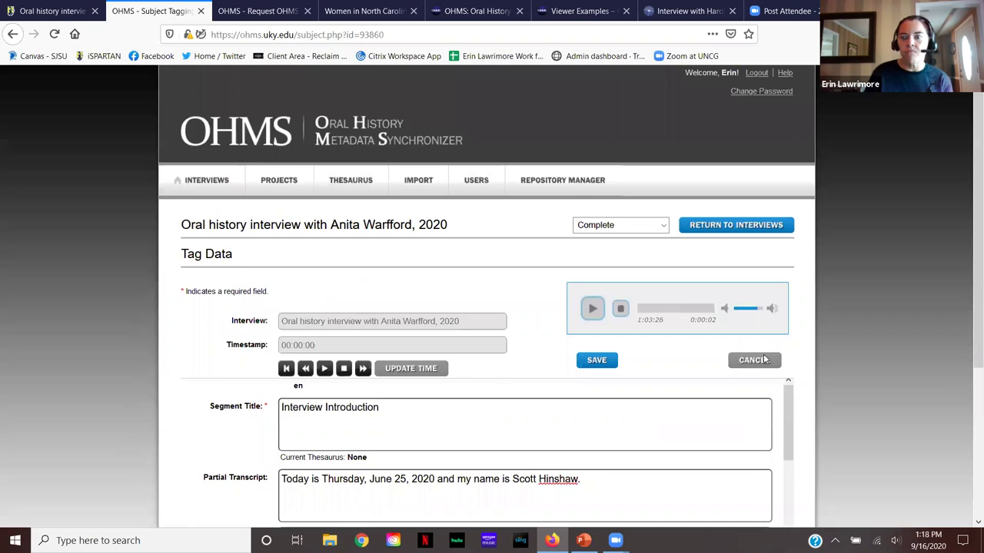
left_click(753, 358)
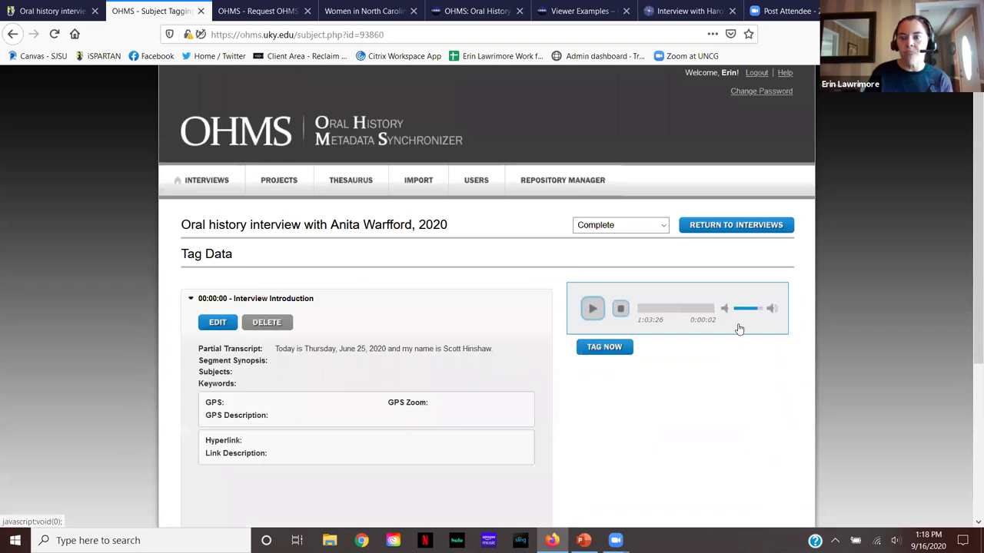
left_click(222, 182)
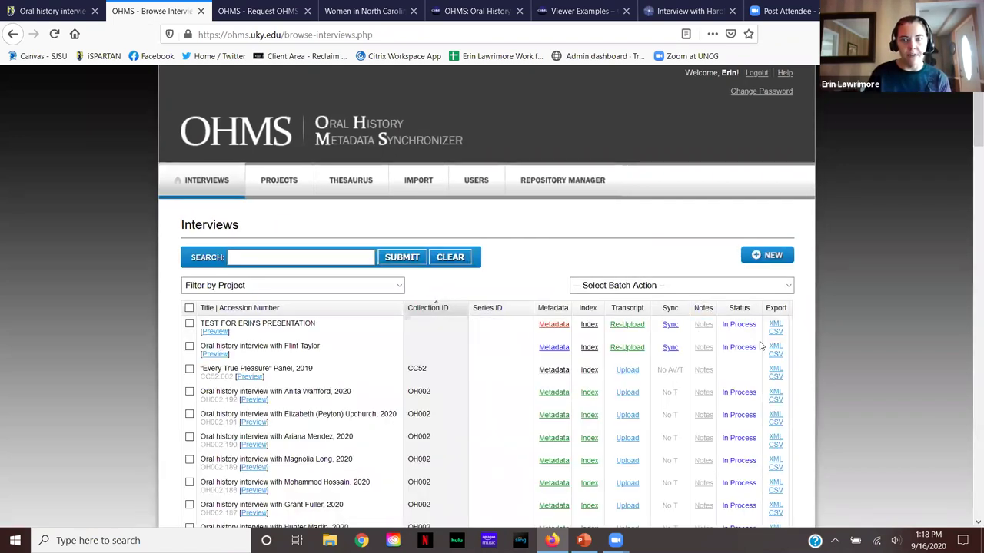
Step: Open transcript syncing for the test presentation record with the default sync time interval of 1 minute
left_click(671, 325)
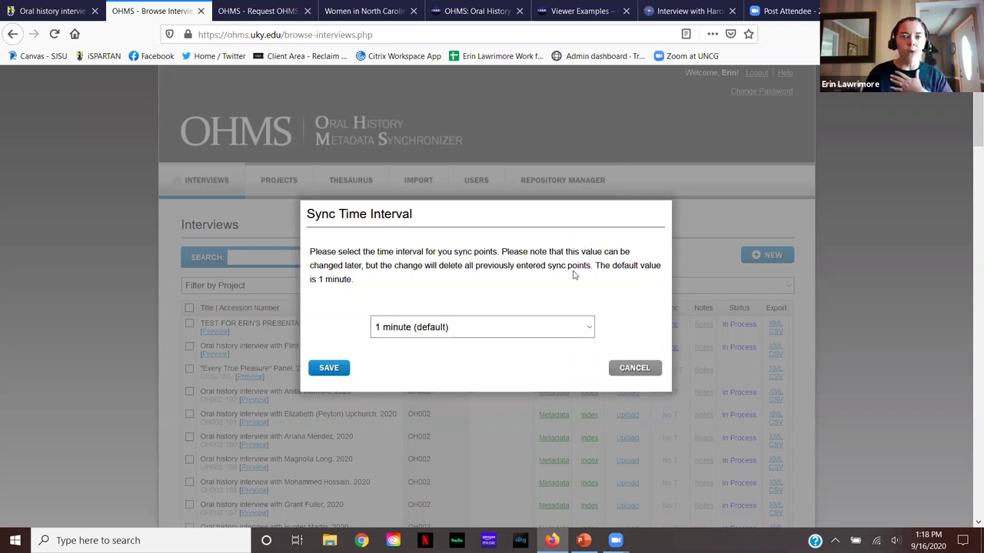
left_click(324, 368)
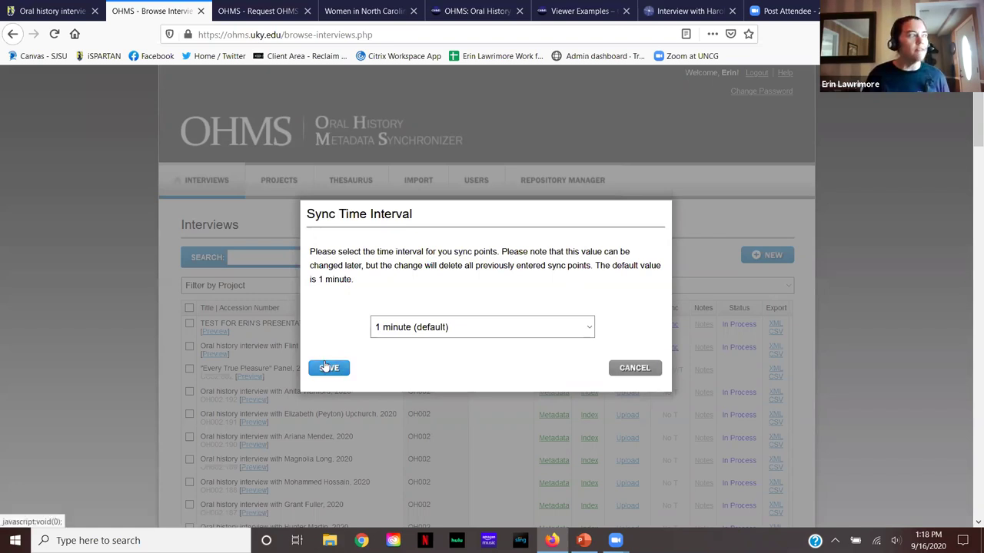
left_click(326, 367)
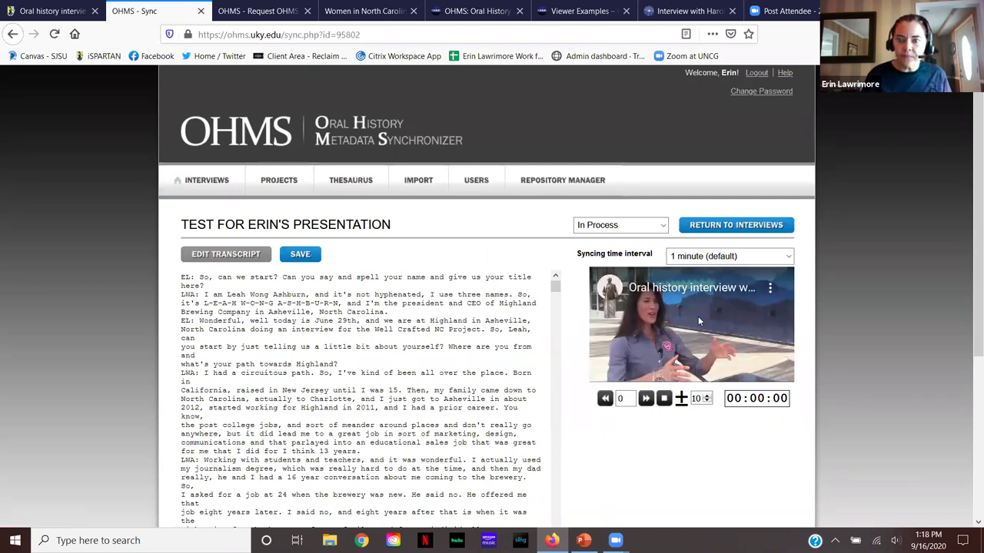
Step: Start the test interview's video, advance the sync counter to minute 1 and pause the playback
left_click(697, 322)
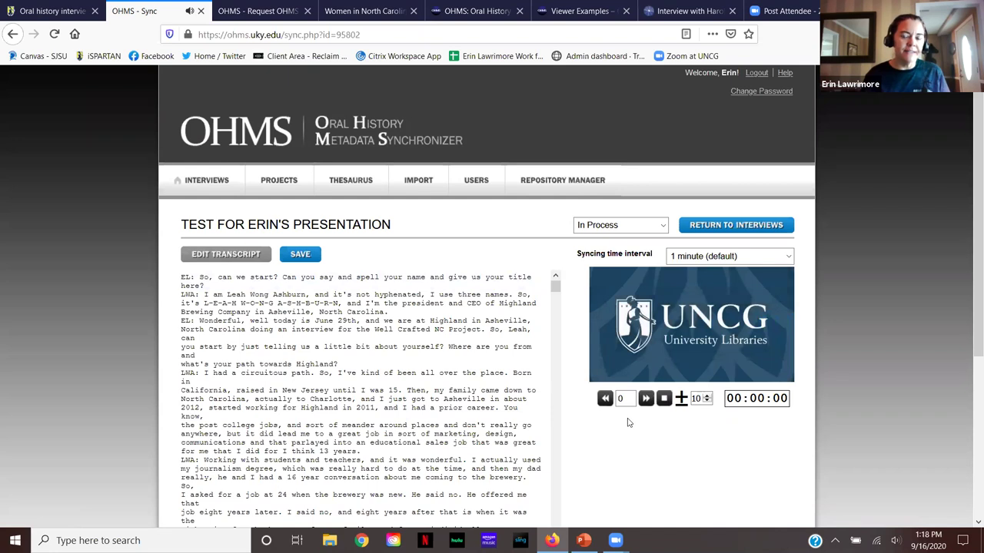
left_click(646, 399)
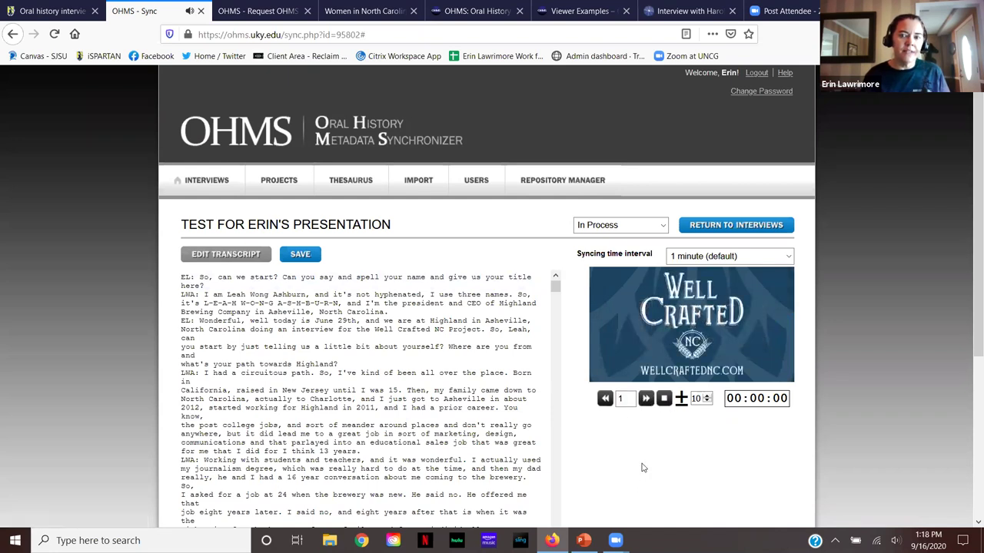
scroll(653, 306, "down", 1)
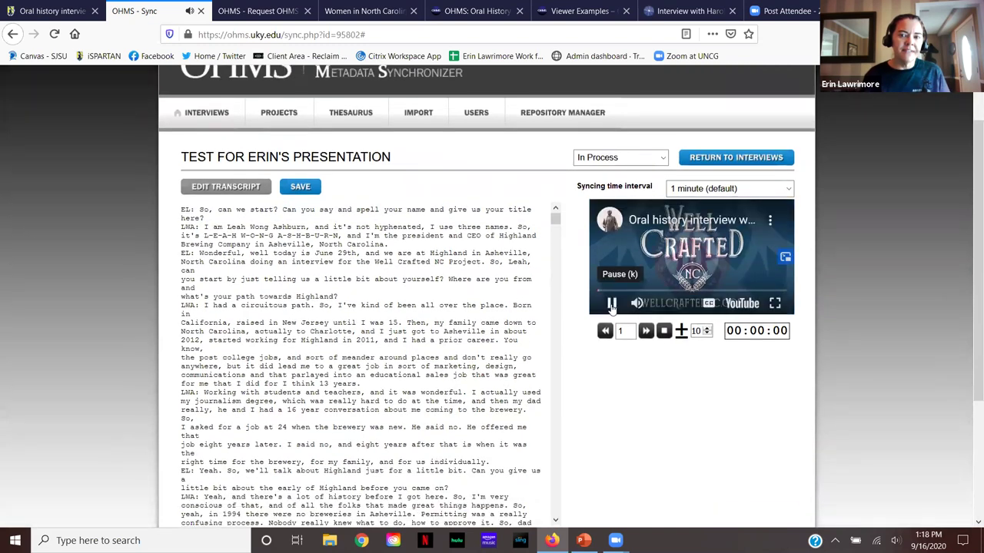
left_click(614, 303)
left_click(615, 303)
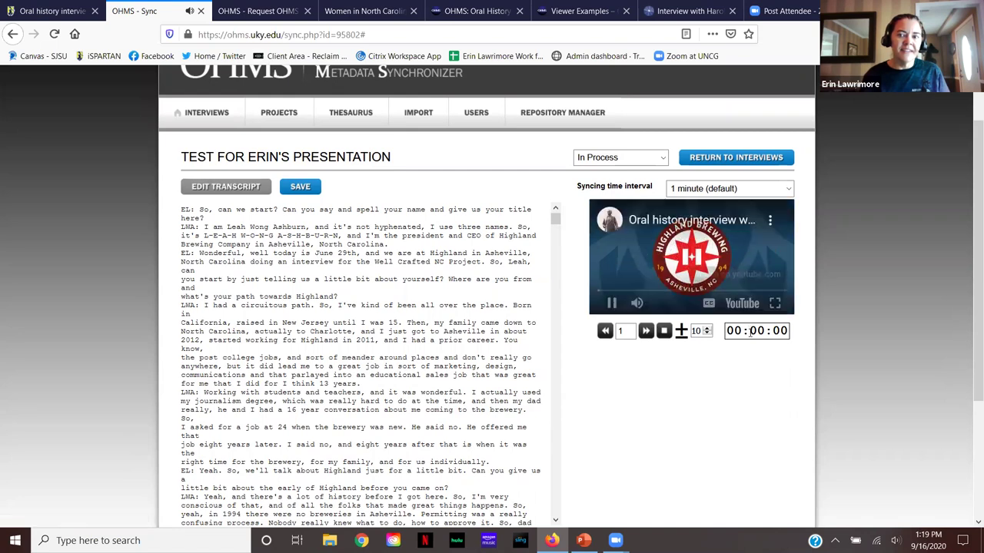
left_click(612, 303)
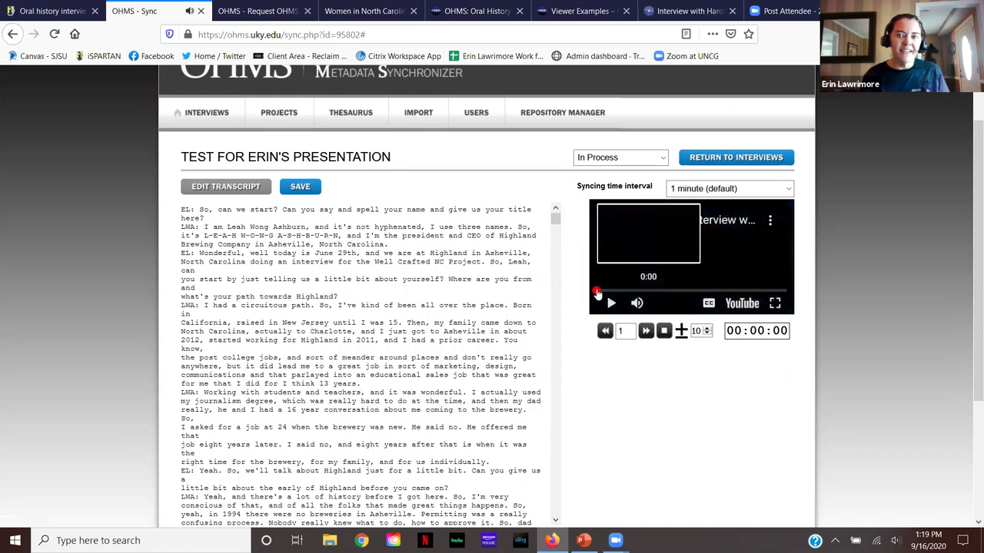
Step: Play the video up to the sync point and mark 00:01:00 at "are", 00:02:00 at "15." and 00:03:00 at "time," in the transcript
left_click(599, 294)
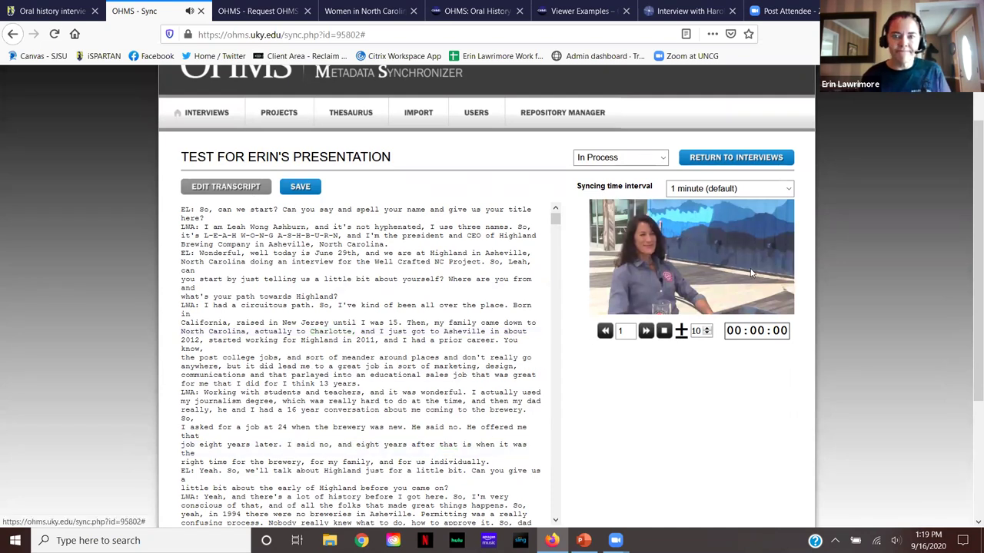
mouse_move(681, 234)
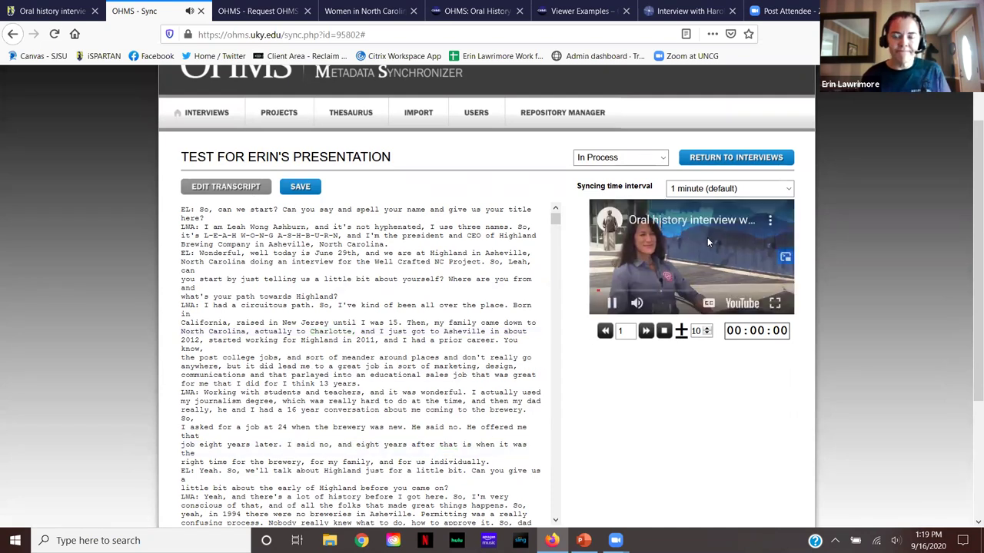
left_click(613, 305)
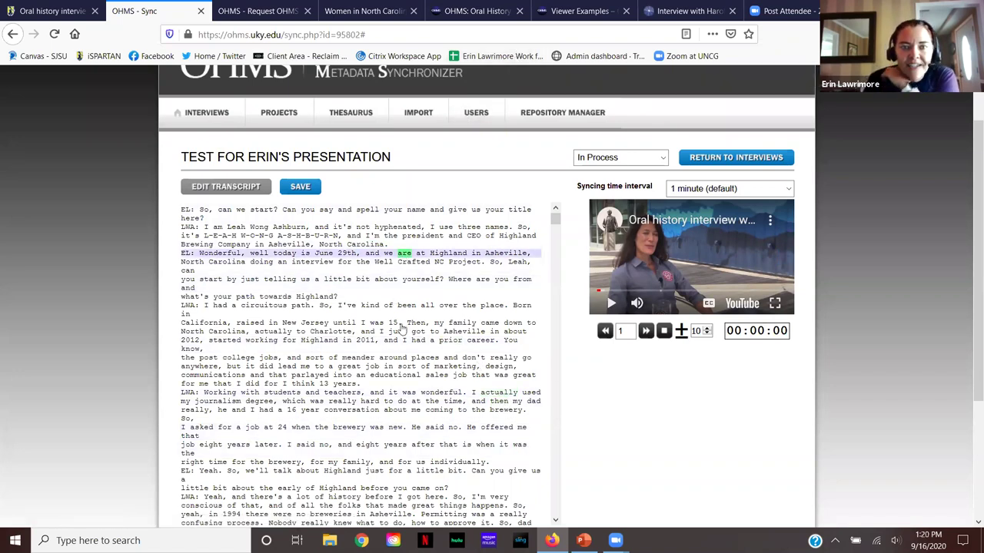
left_click(402, 255)
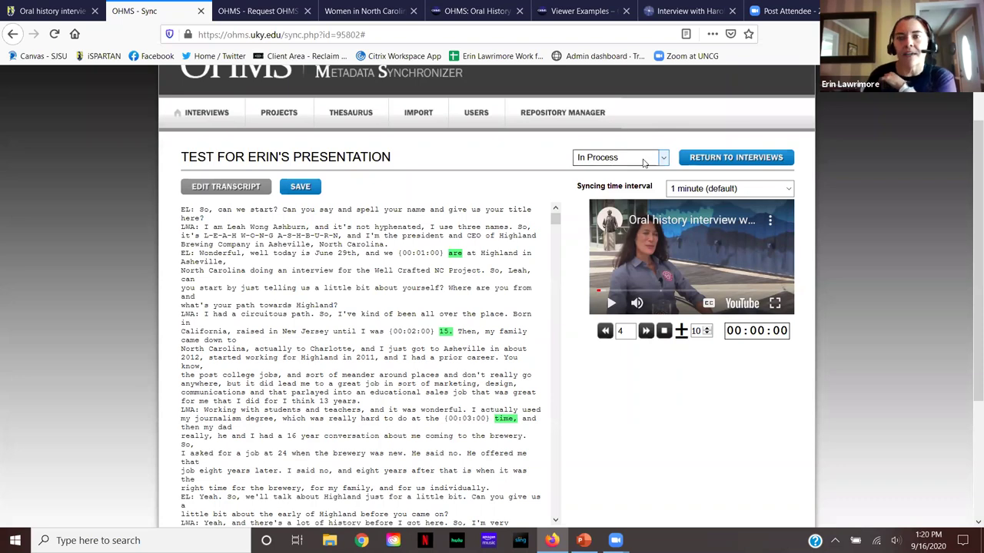
Step: Set the transcript's sync status to Ready for QC, save the sync data and return to the interviews list
left_click(606, 158)
left_click(629, 222)
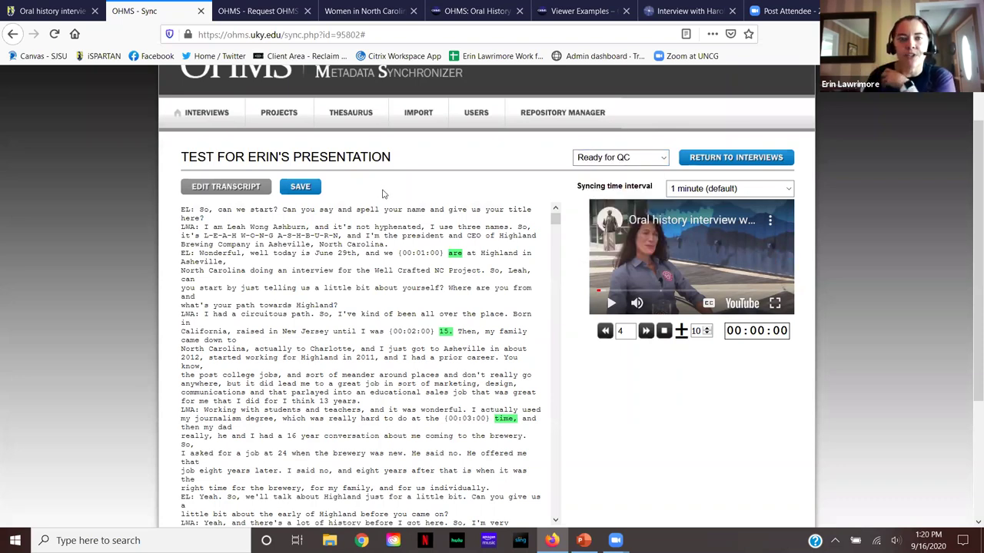
left_click(289, 188)
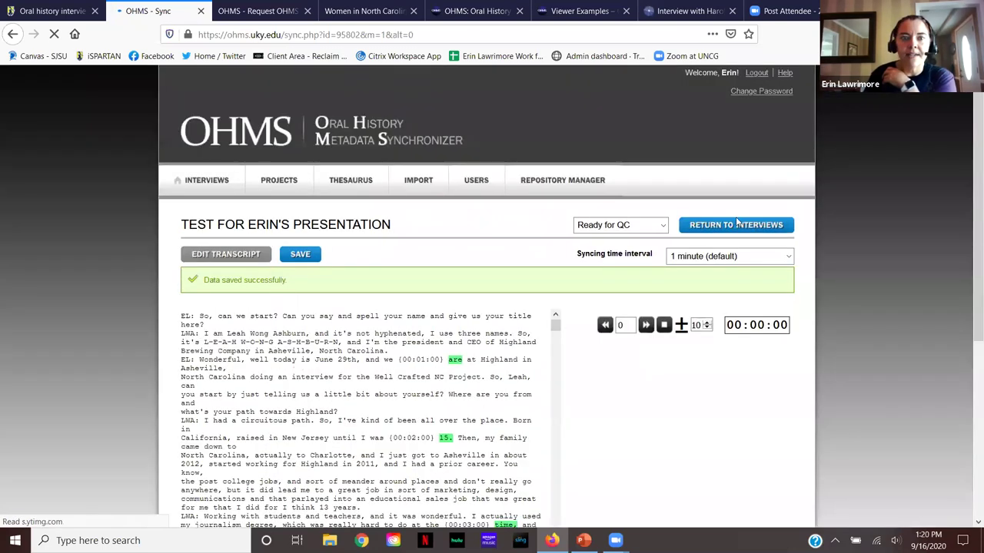
left_click(221, 183)
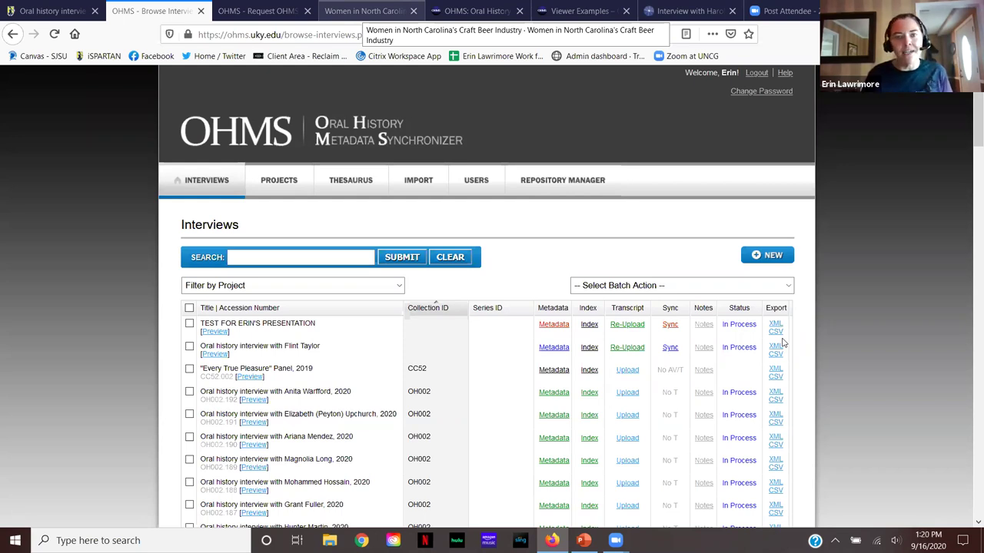
Step: Switch to the Women in North Carolina's Craft Beer Industry site, browse its interviews and open the one with the 7Clans Brewing owners
key("ctrl+4")
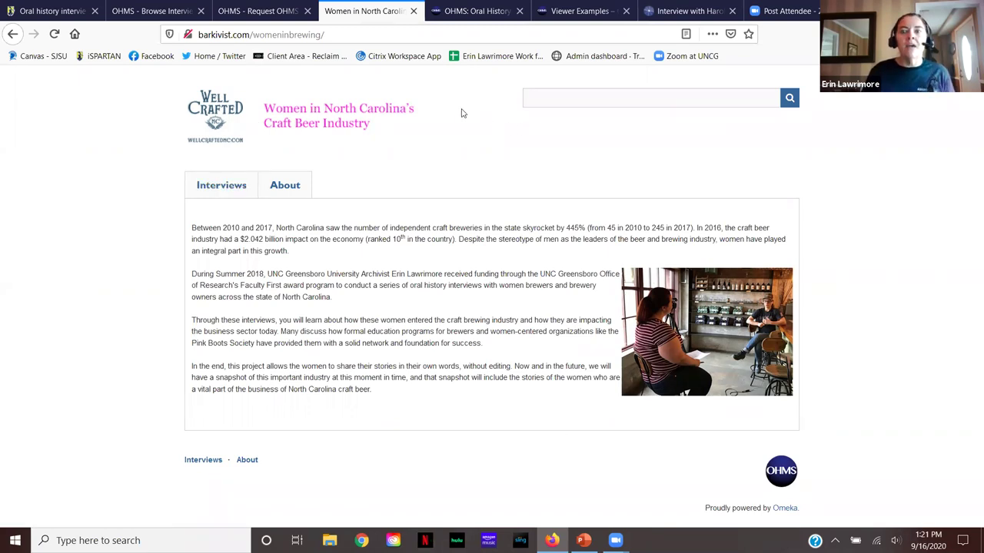
left_click(285, 186)
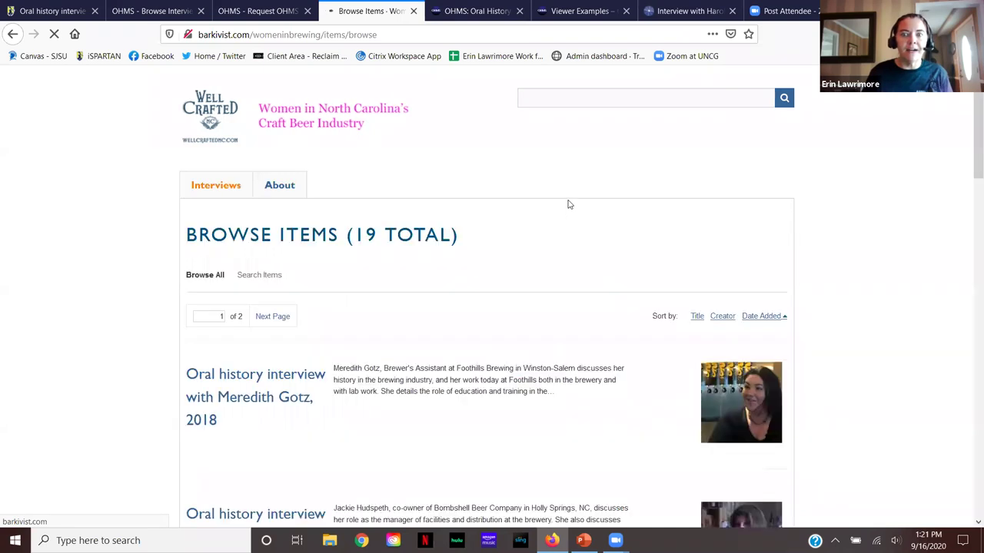
scroll(107, 208, "down", 1)
scroll(141, 180, "down", 2)
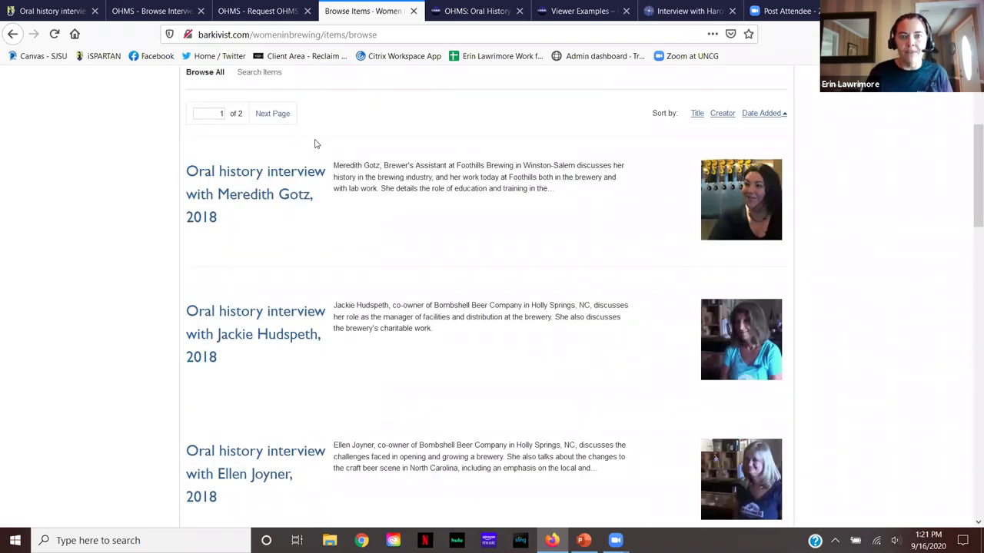
scroll(469, 206, "down", 2)
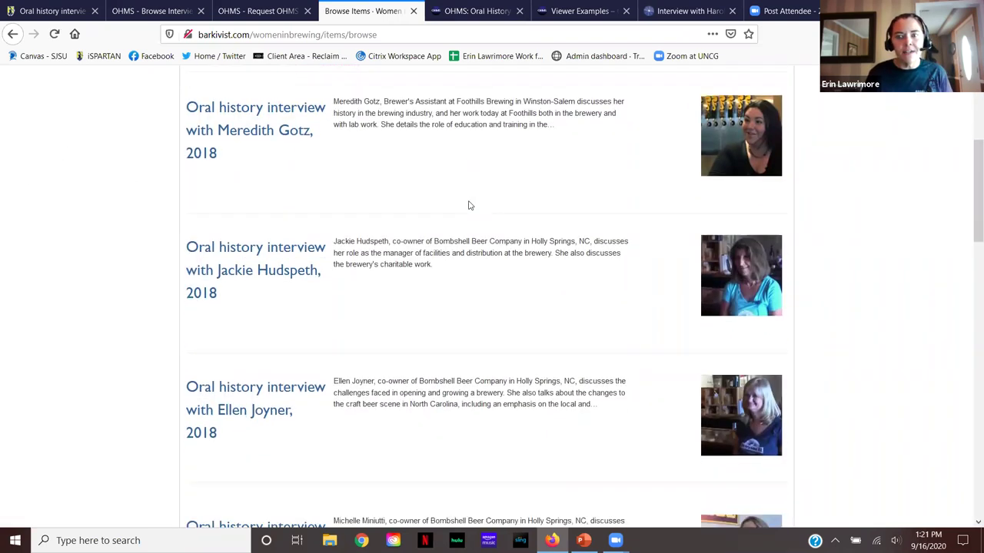
scroll(470, 205, "down", 2)
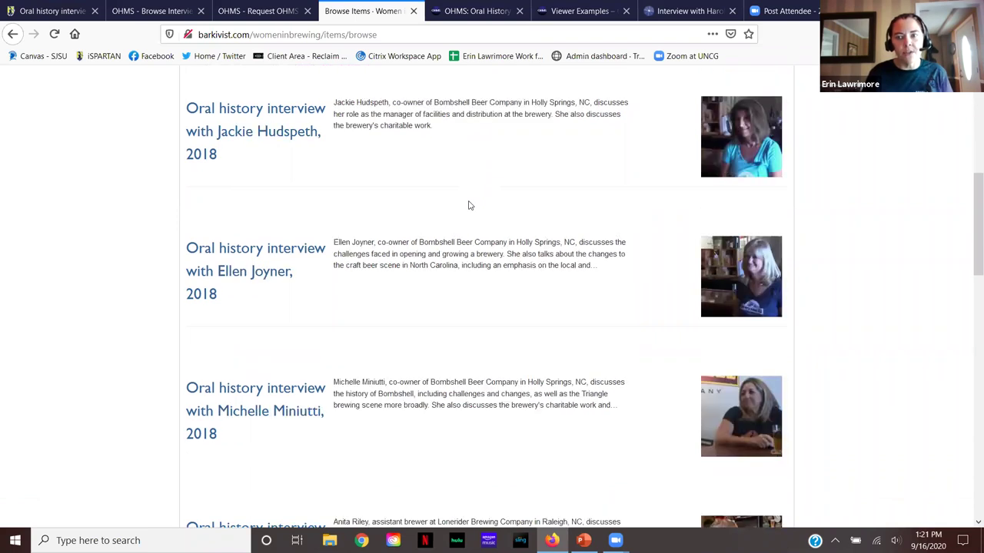
scroll(252, 184, "down", 5)
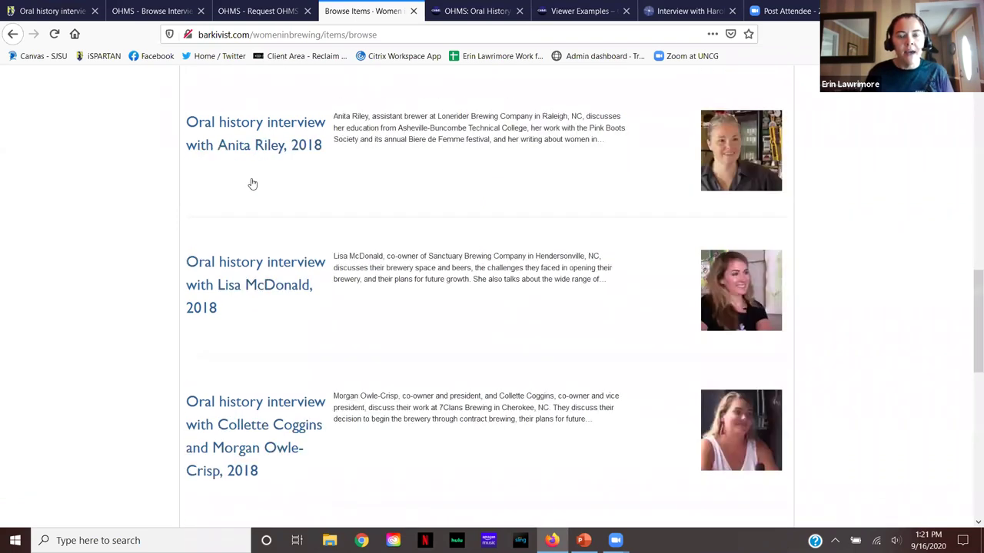
scroll(252, 184, "down", 3)
left_click(279, 200)
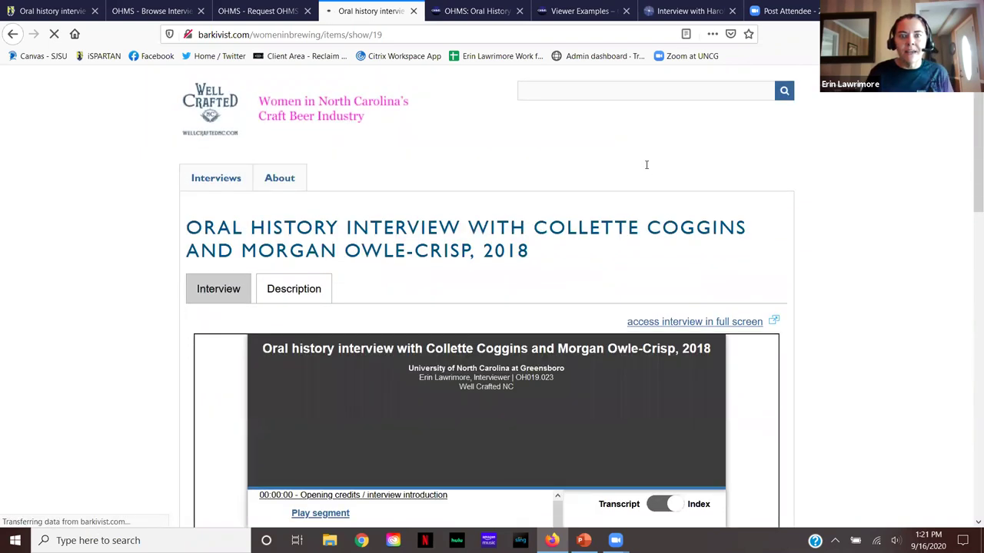
Step: View the embedded interview's index and its transcript, then open the interview in full screen
scroll(647, 169, "down", 1)
scroll(589, 322, "down", 2)
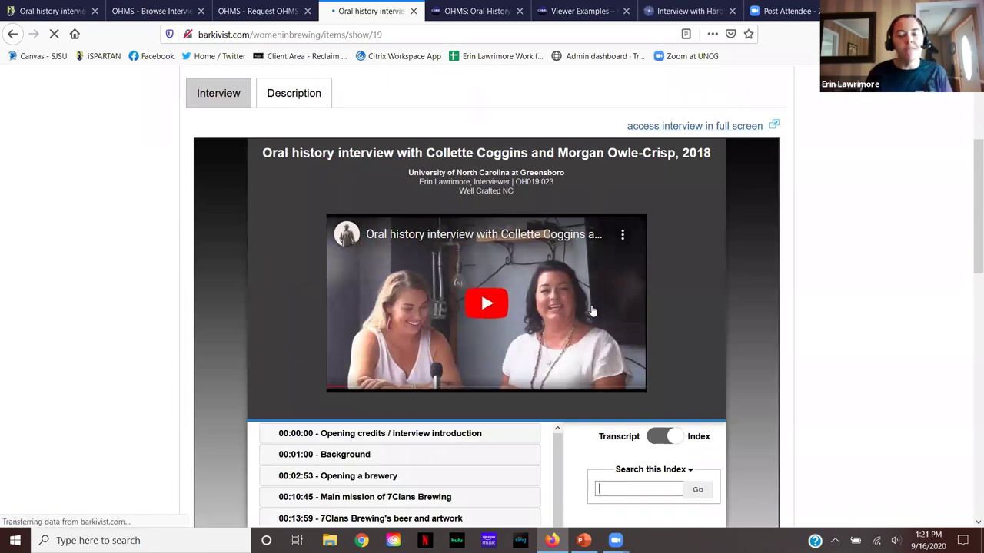
scroll(423, 486, "down", 1)
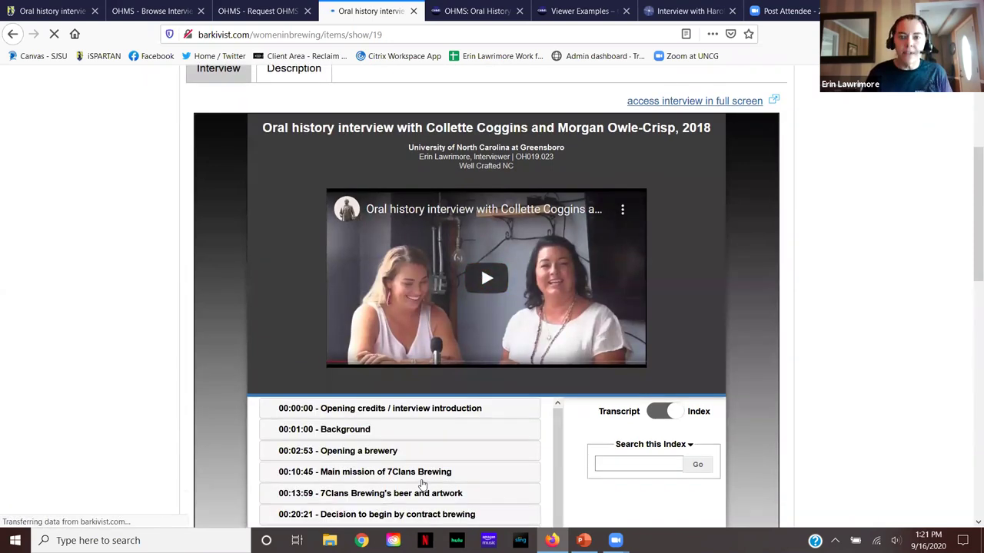
scroll(658, 225, "down", 3)
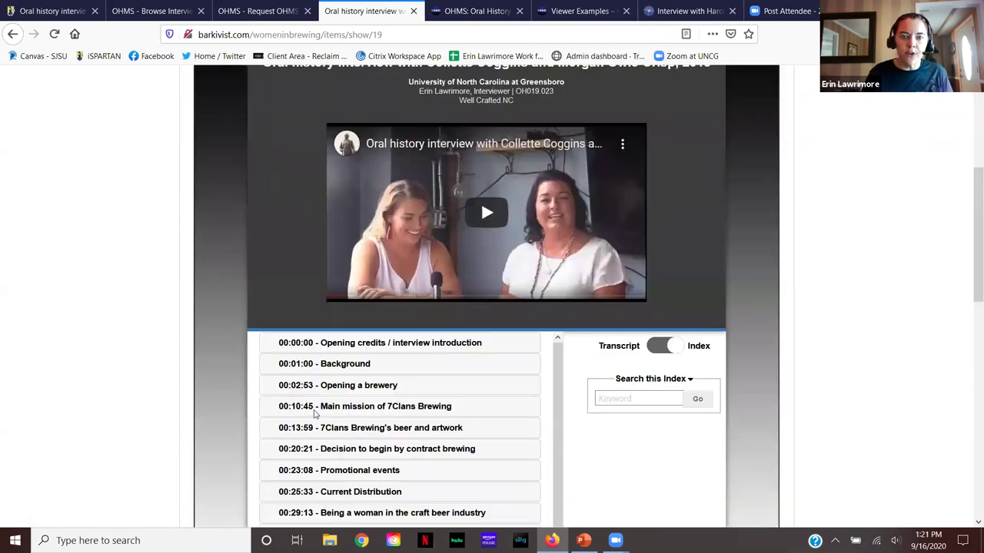
left_click(663, 346)
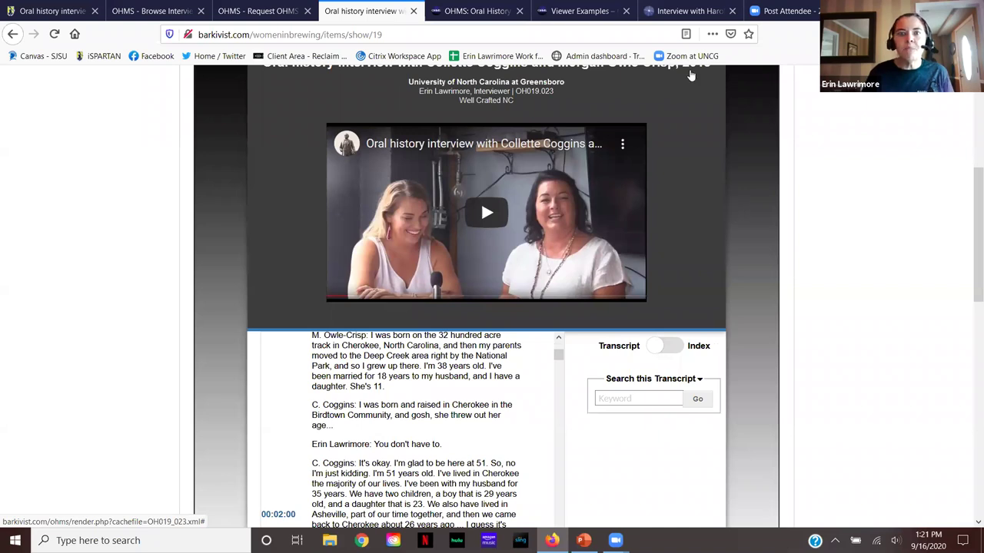
scroll(691, 75, "up", 4)
left_click(695, 328)
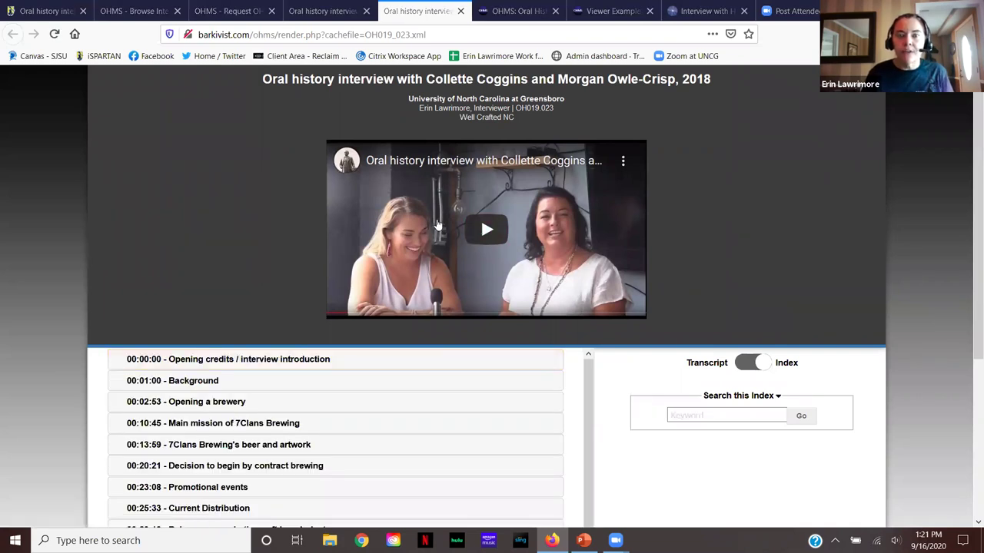
Step: Return to the embedded interview page, then switch to PowerPoint and present the "Help with OHMS" slide
key("ctrl+shift+Tab")
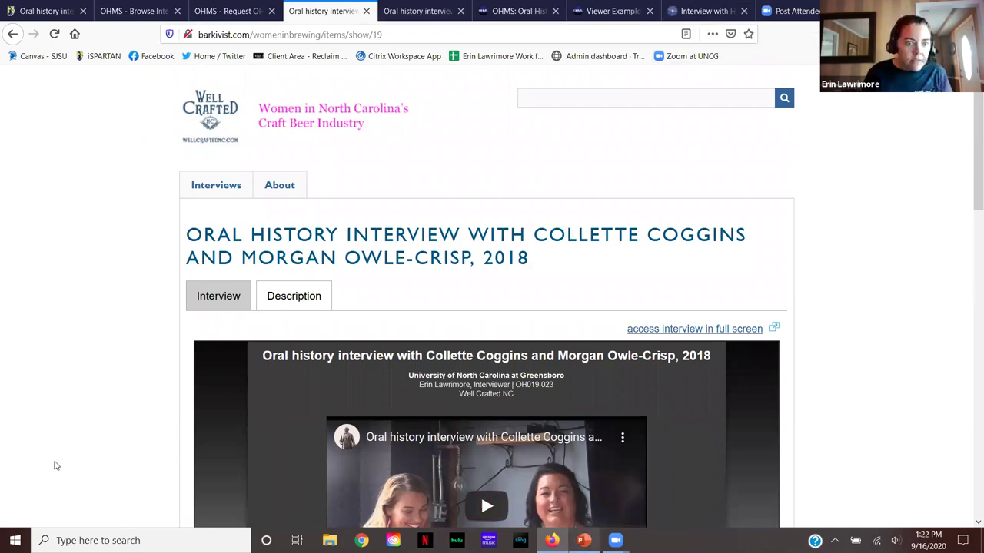
key("alt+Tab")
scroll(426, 379, "down", 4)
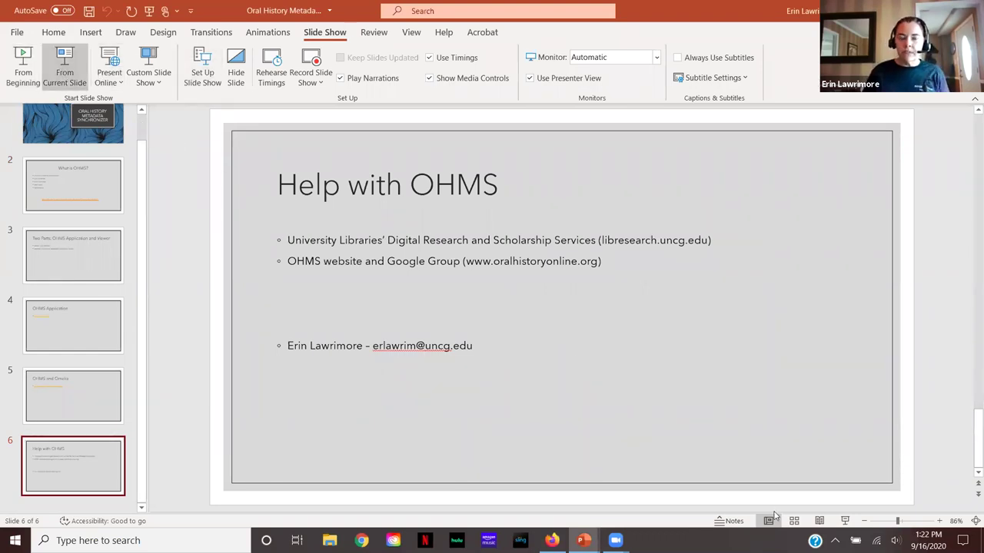
key("shift+F5")
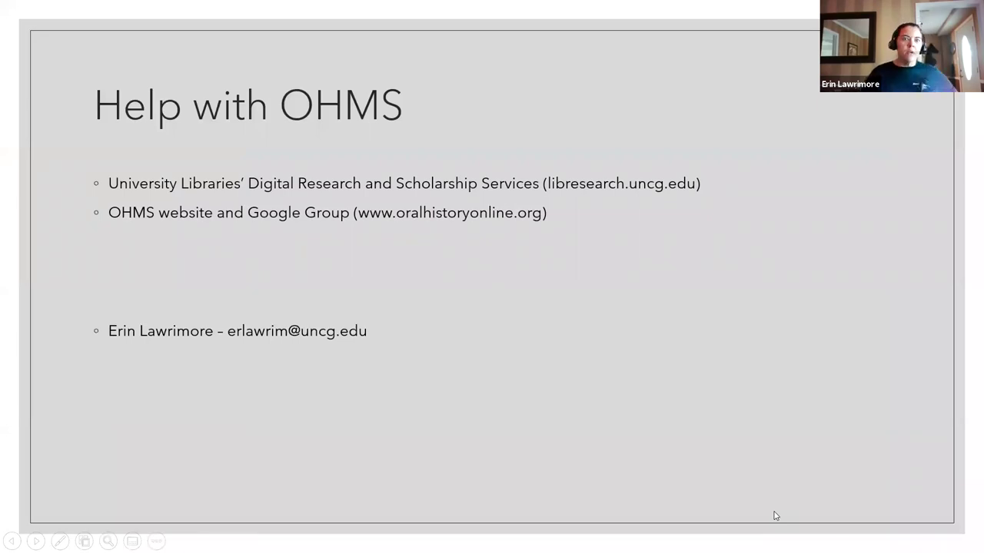